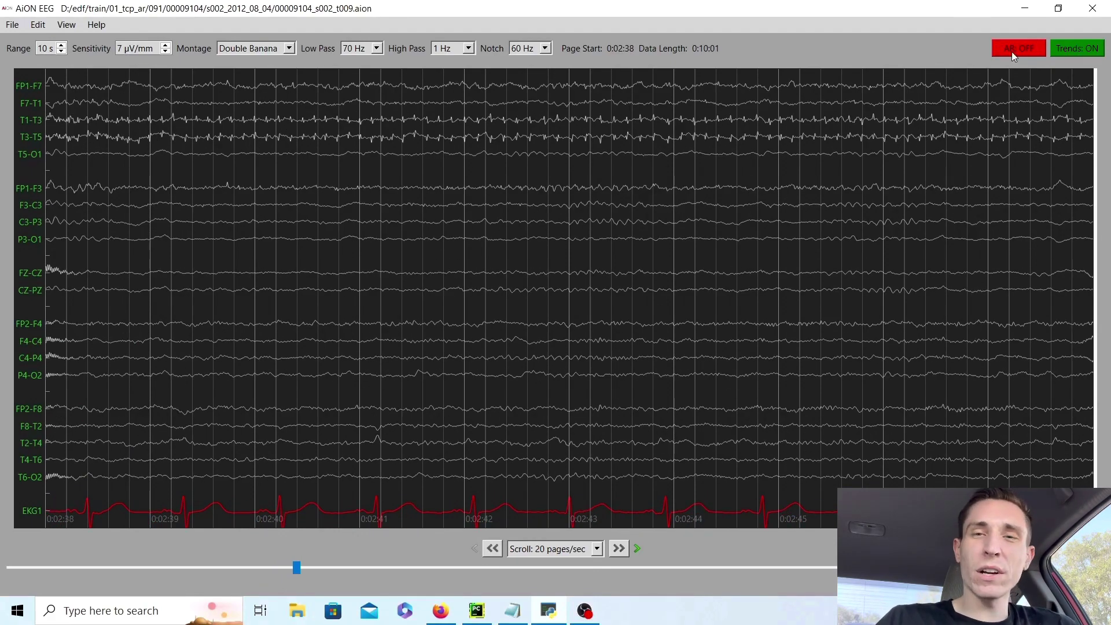
Step: Compare the page at 0:02:38 with AR on and off, leave AR off, and advance to 0:02:50
{"action": "left_click", "coordinate": [1012, 51]}
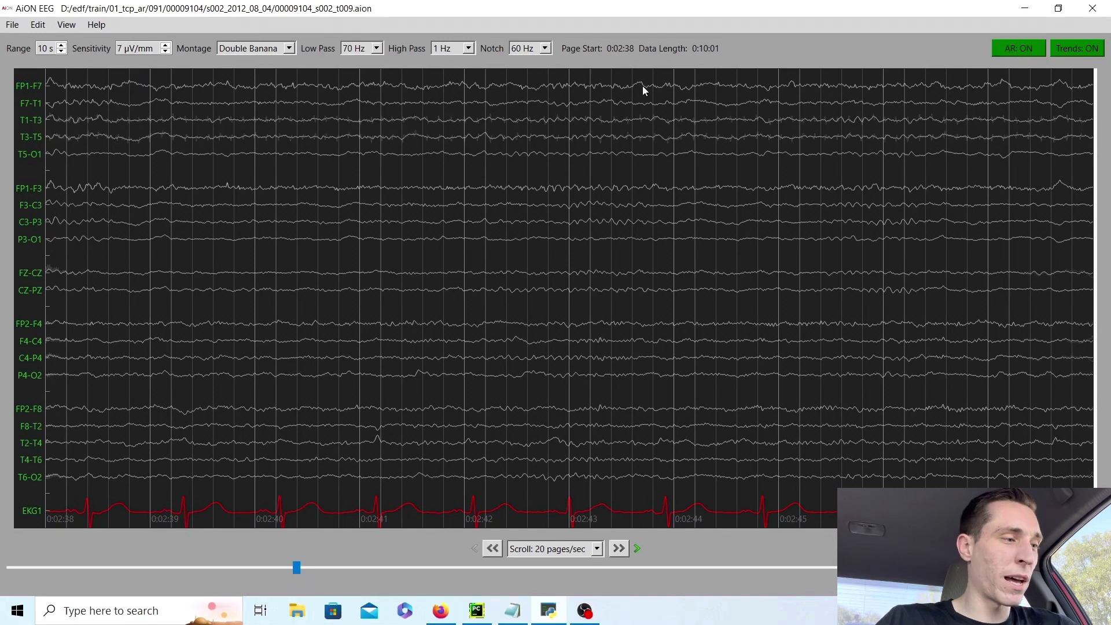
{"action": "left_click", "coordinate": [1014, 49]}
{"action": "key", "text": "space"}
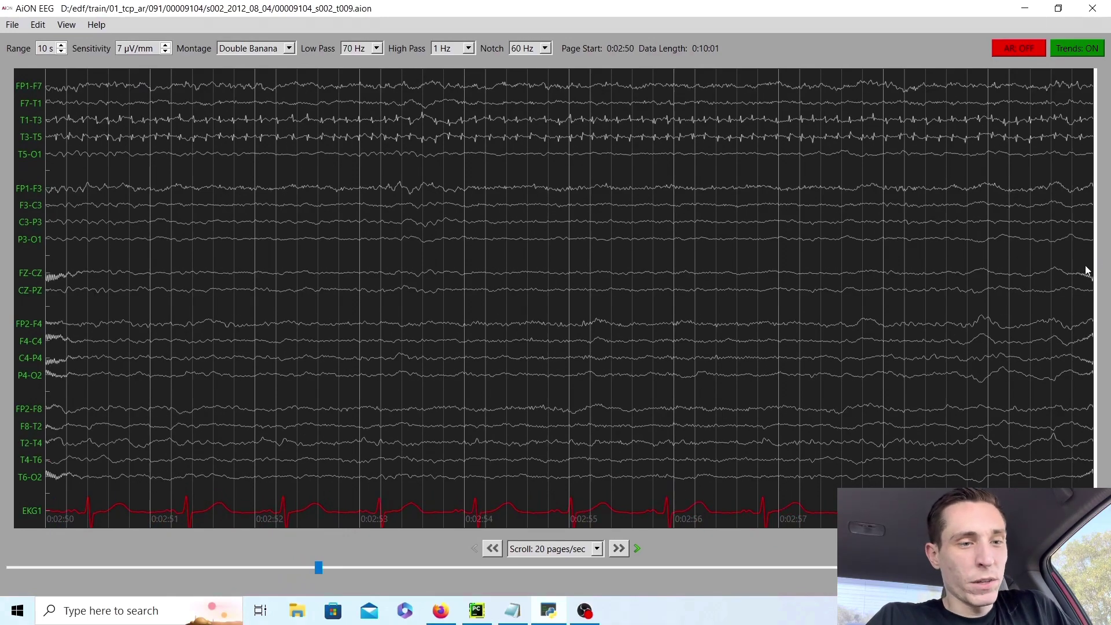
Step: Expand the trends across the EEG, jump to about 0:04:46 from the Left Temporal FFT, and switch the trends off
{"action": "left_click_drag", "start_coordinate": [1094, 266], "coordinate": [3, 254]}
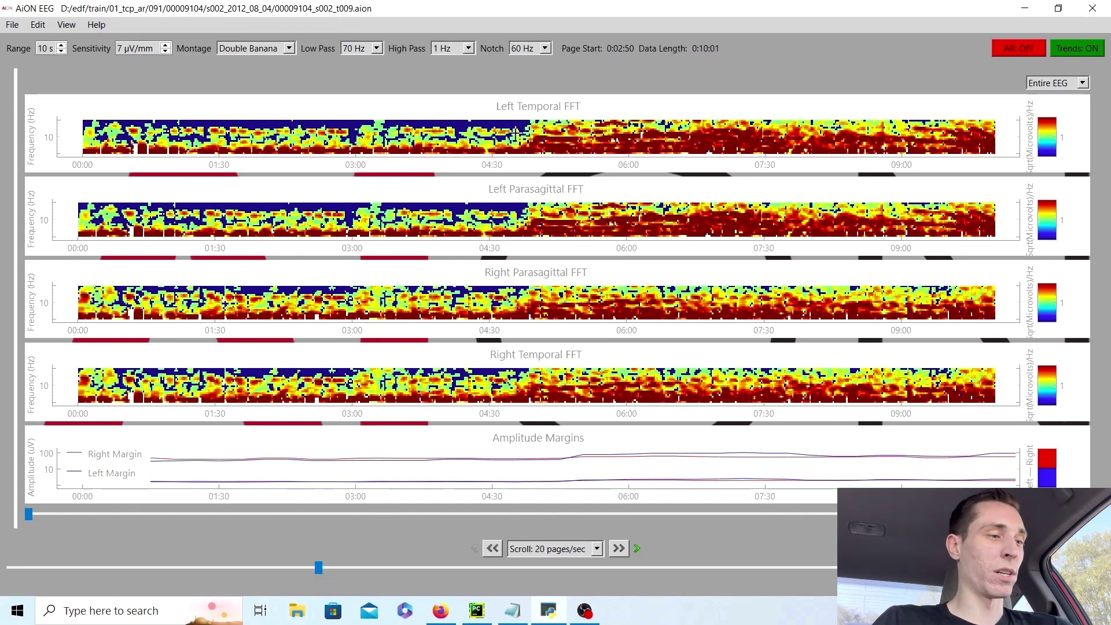
{"action": "left_click", "coordinate": [515, 134]}
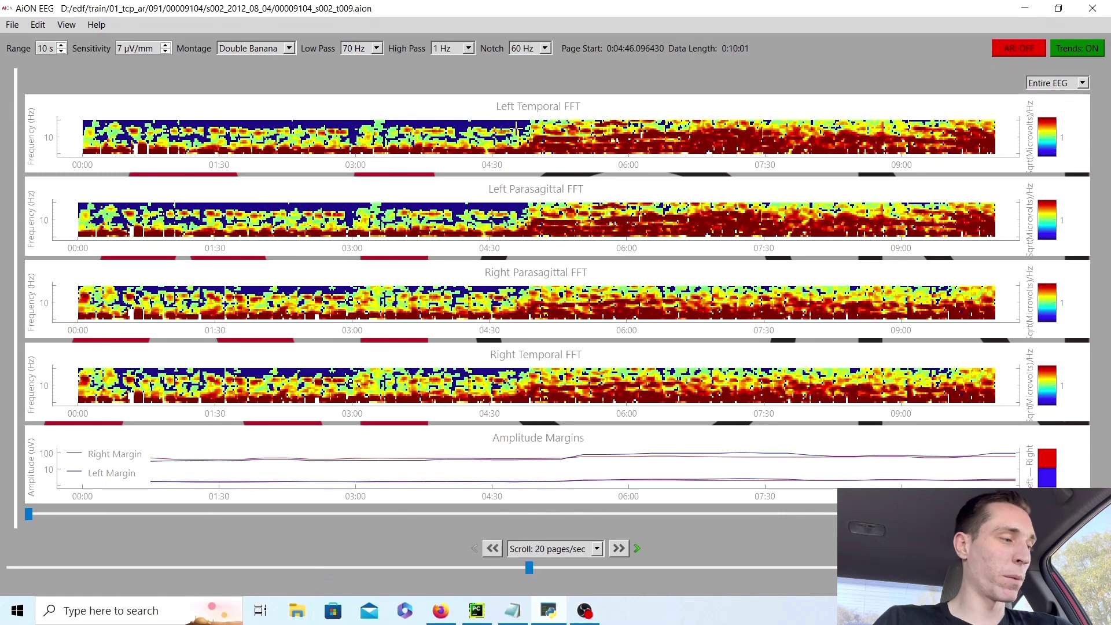
{"action": "left_click", "coordinate": [1092, 53]}
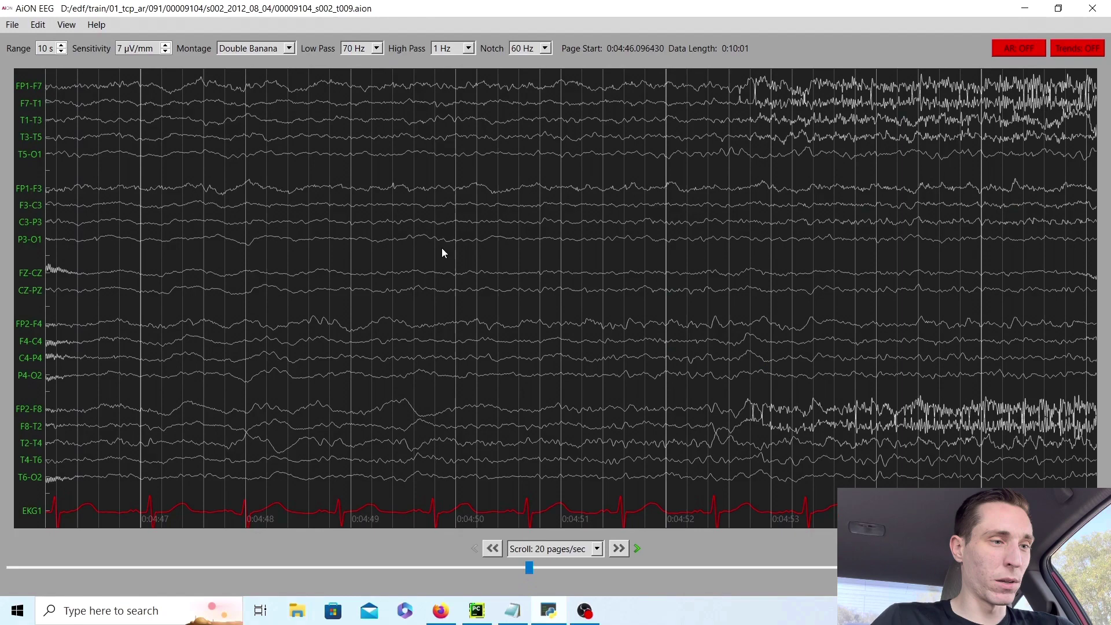
Step: Examine the Double Banana traces forward to 0:05:01 and back to 0:04:35, comparing the channels before and after 0:04:52
{"action": "scroll", "coordinate": [442, 253], "scroll_direction": "down", "scroll_amount": 3}
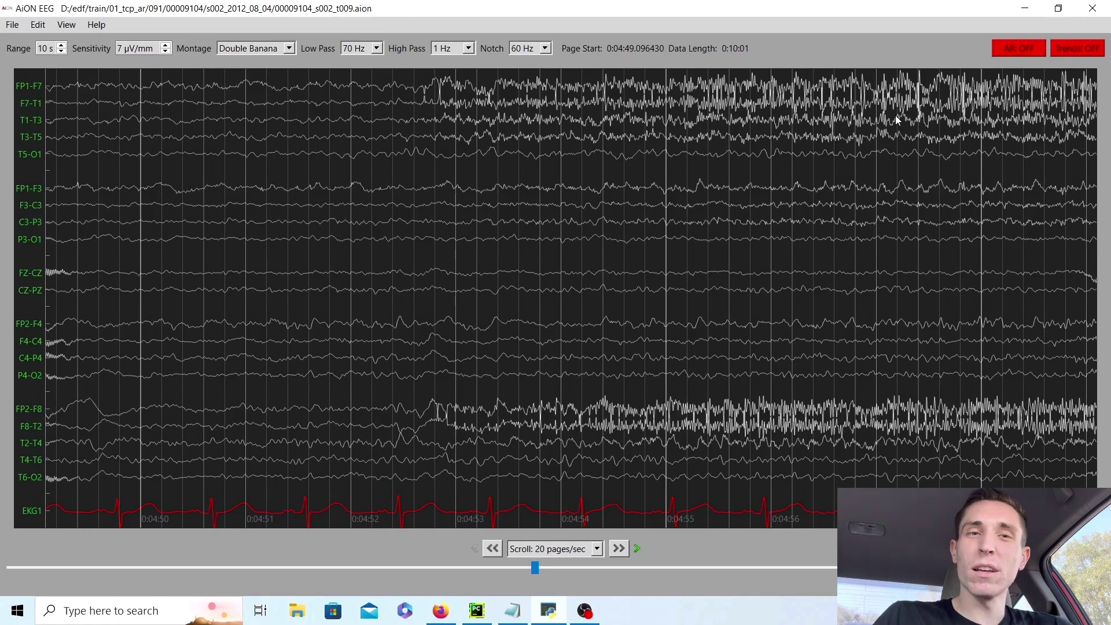
{"action": "scroll", "coordinate": [895, 116], "scroll_direction": "down", "scroll_amount": 6}
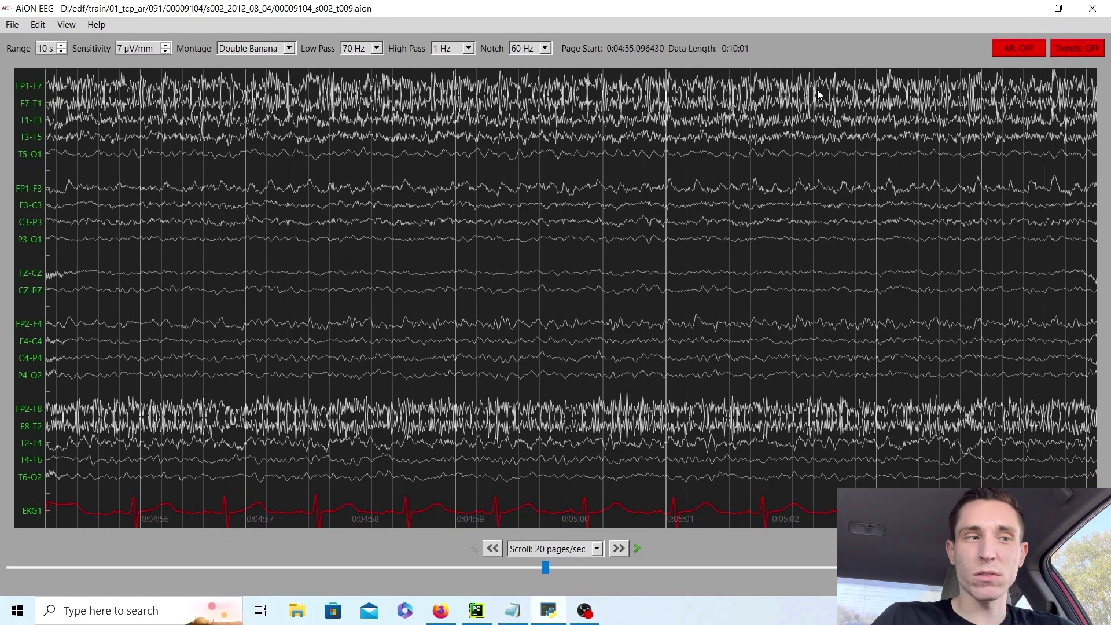
{"action": "scroll", "coordinate": [817, 93], "scroll_direction": "down", "scroll_amount": 5}
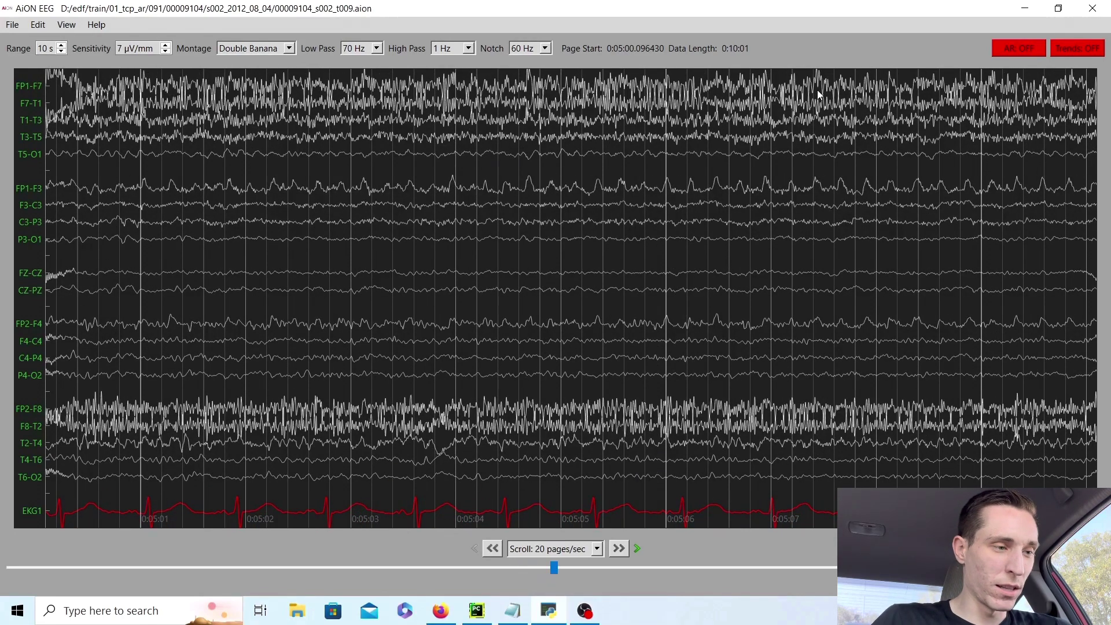
{"action": "scroll", "coordinate": [817, 89], "scroll_direction": "down", "scroll_amount": 1}
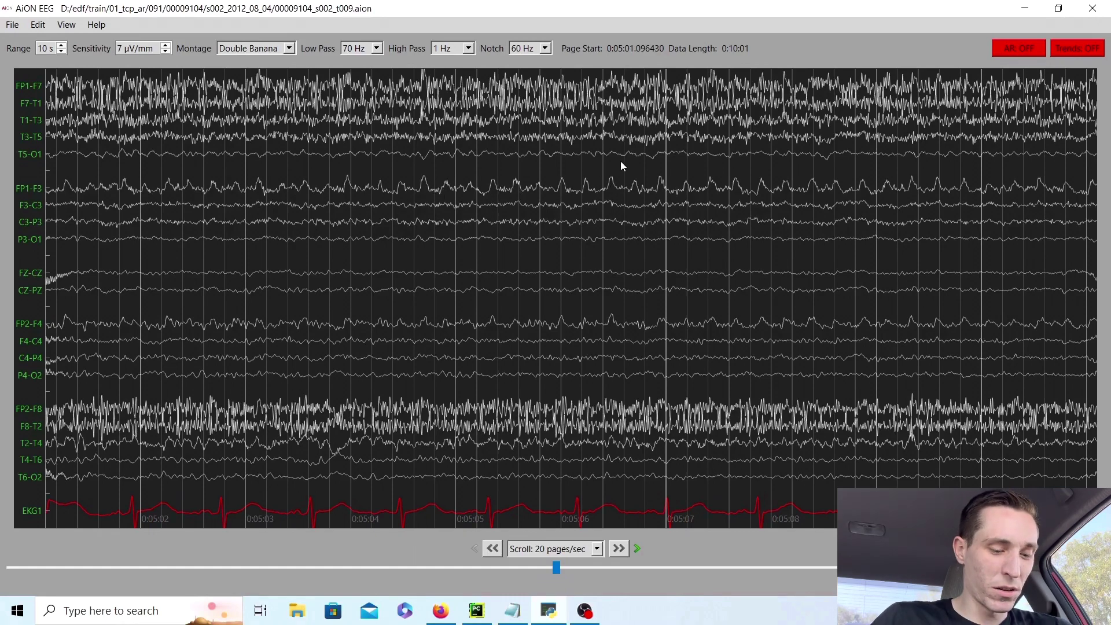
{"action": "scroll", "coordinate": [612, 220], "scroll_direction": "up", "scroll_amount": 8}
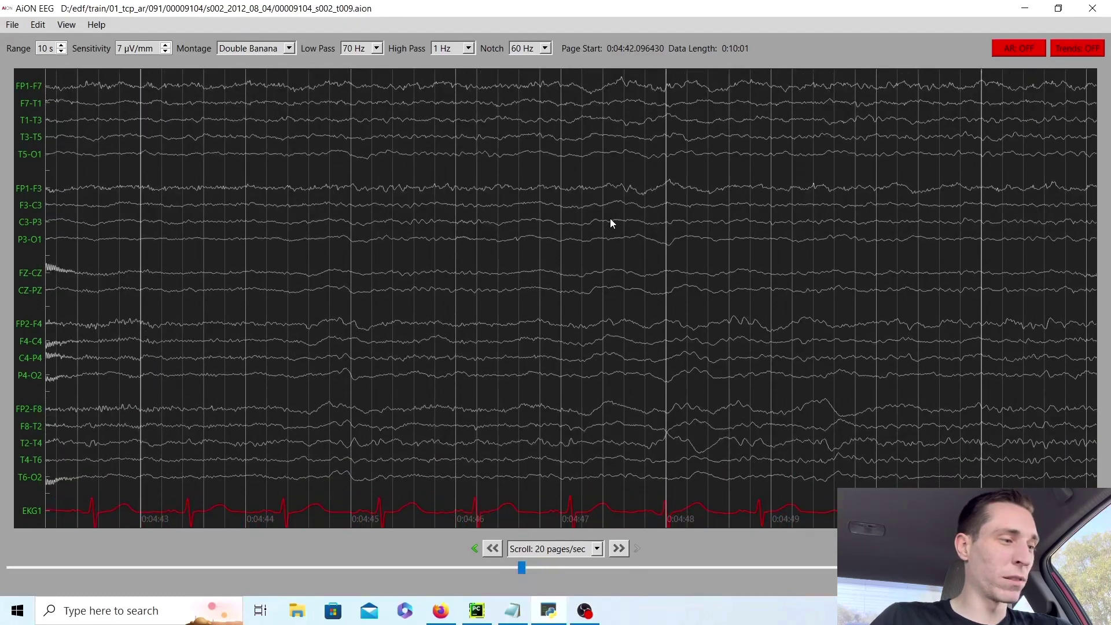
{"action": "scroll", "coordinate": [605, 223], "scroll_direction": "up", "scroll_amount": 5}
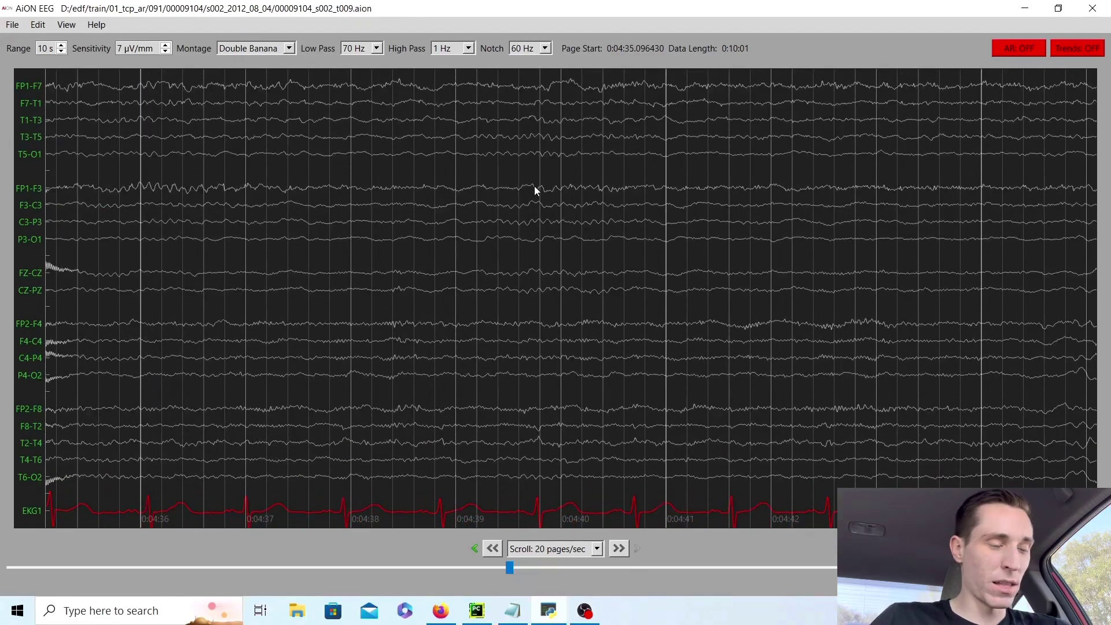
Step: Examine how the activity in FP1-F3 and neighbouring channels evolves from 0:04:35 to 0:05:20
{"action": "scroll", "coordinate": [533, 186], "scroll_direction": "down", "scroll_amount": 9}
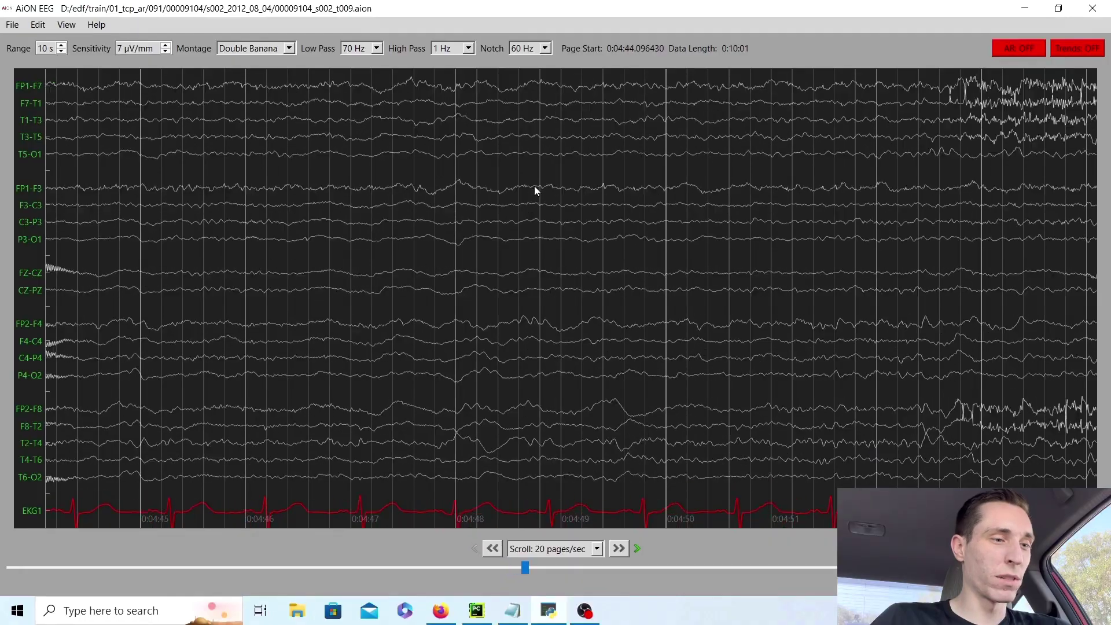
{"action": "scroll", "coordinate": [535, 190], "scroll_direction": "down", "scroll_amount": 14}
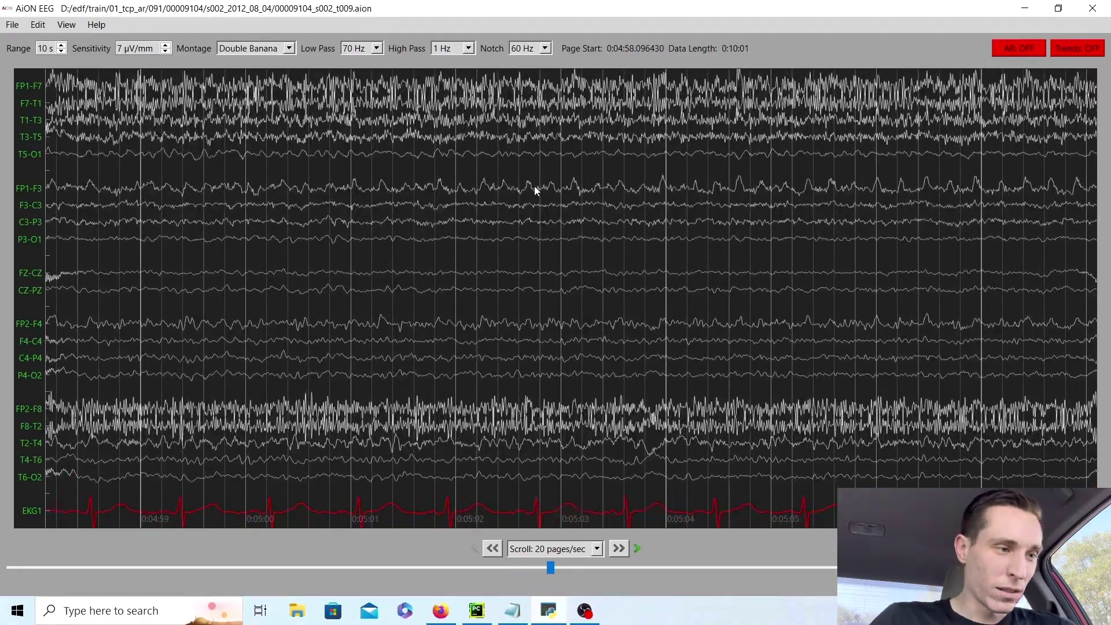
{"action": "scroll", "coordinate": [535, 190], "scroll_direction": "down", "scroll_amount": 5}
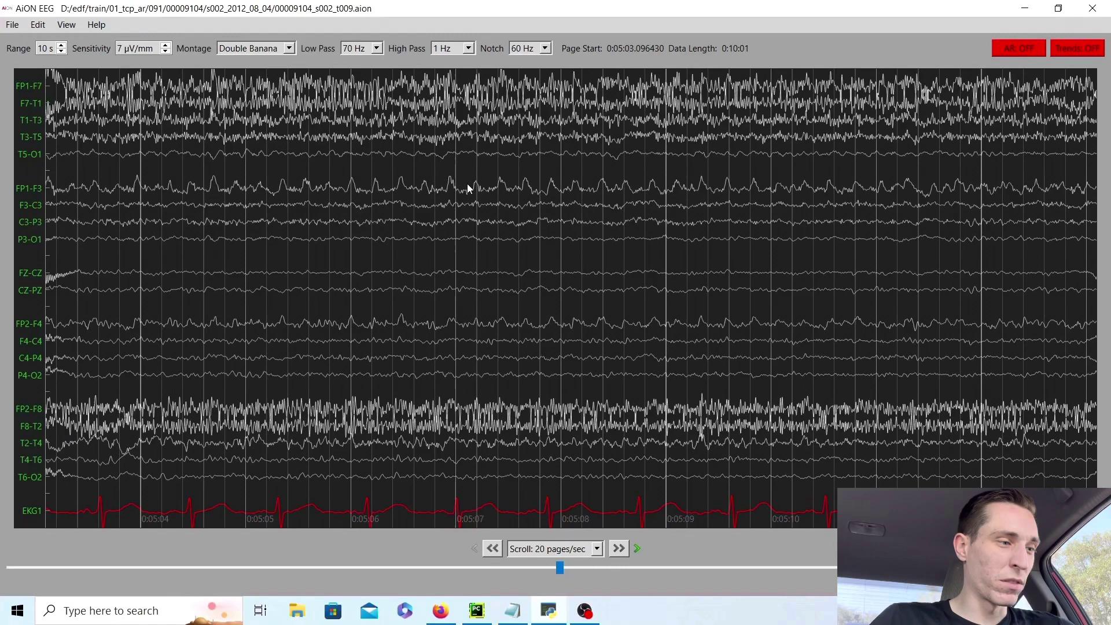
{"action": "scroll", "coordinate": [492, 192], "scroll_direction": "down", "scroll_amount": 6}
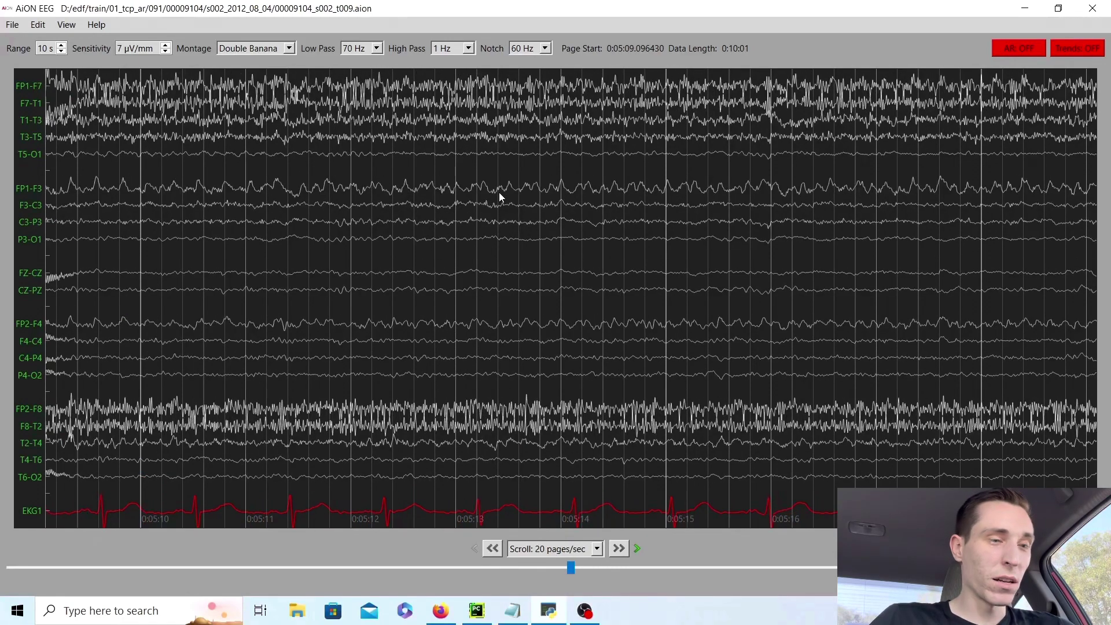
{"action": "scroll", "coordinate": [573, 192], "scroll_direction": "down", "scroll_amount": 3}
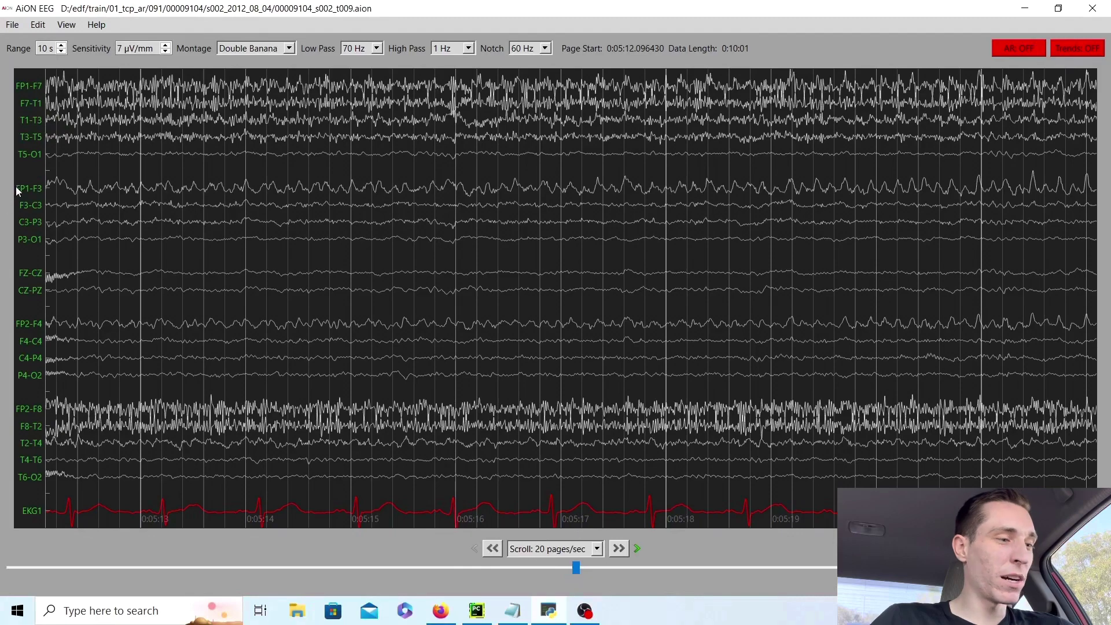
{"action": "scroll", "coordinate": [18, 192], "scroll_direction": "down", "scroll_amount": 7}
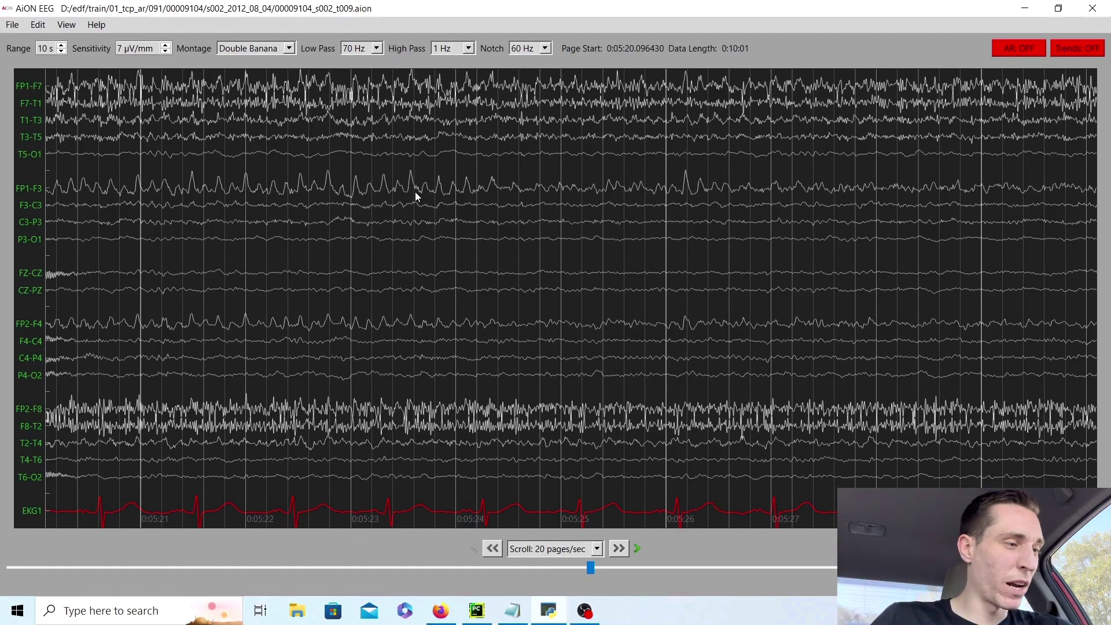
Step: Examine the FP1-F3 waveforms forward to 0:05:23, returning to the page that starts at 0:05:18
{"action": "key", "text": "Right"}
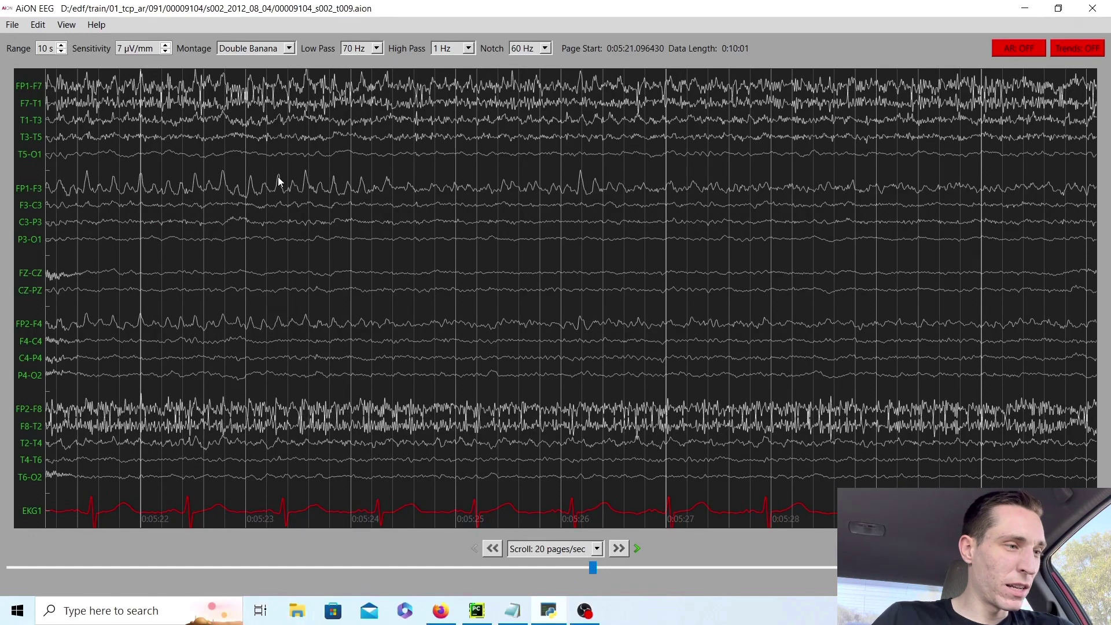
{"action": "key", "text": "Right"}
{"action": "key", "text": "Right"}
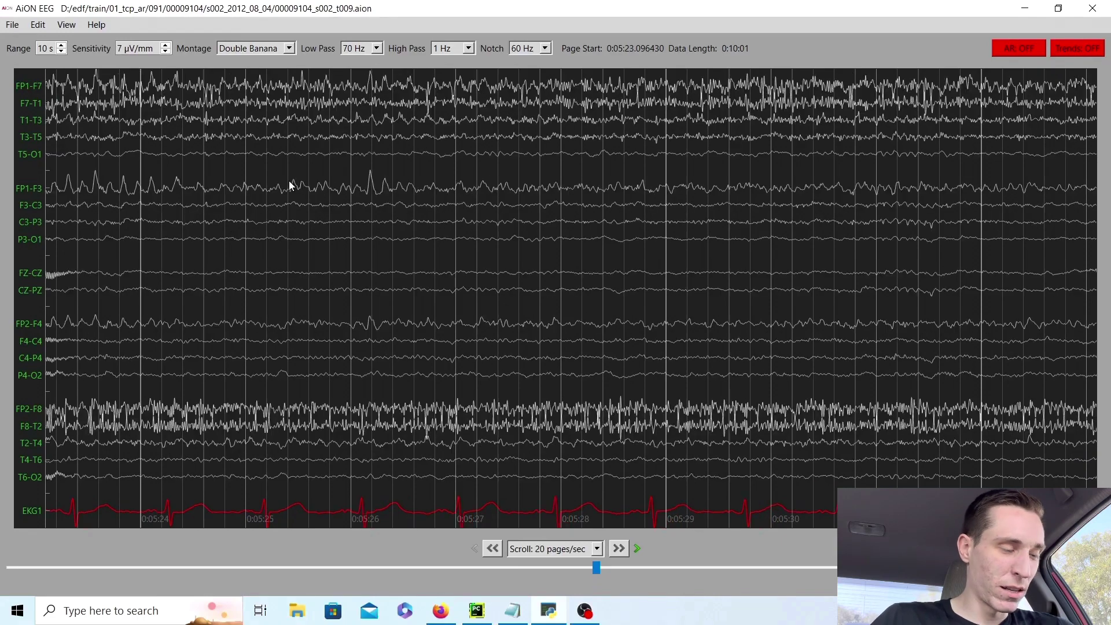
{"action": "key", "text": "Left"}
{"action": "key", "text": "Left"}
{"action": "key", "text": "Left"}
{"action": "key", "text": "Left"}
{"action": "key", "text": "Left"}
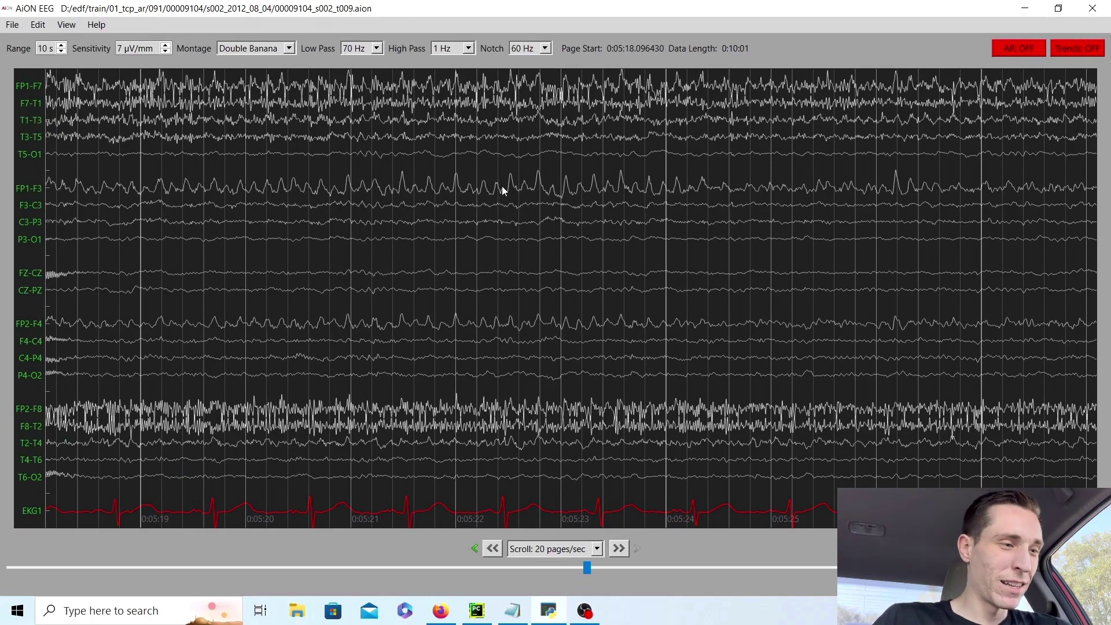
Step: Examine the rhythmic pattern in FP1-F7 and FP1-F3 from 0:05:18 forward to 0:05:44
{"action": "key", "text": "Right"}
{"action": "key", "text": "Right"}
{"action": "key", "text": "Right"}
{"action": "key", "text": "Right"}
{"action": "key", "text": "Right"}
{"action": "key", "text": "Right"}
{"action": "key", "text": "Right"}
{"action": "key", "text": "Right"}
{"action": "key", "text": "Right"}
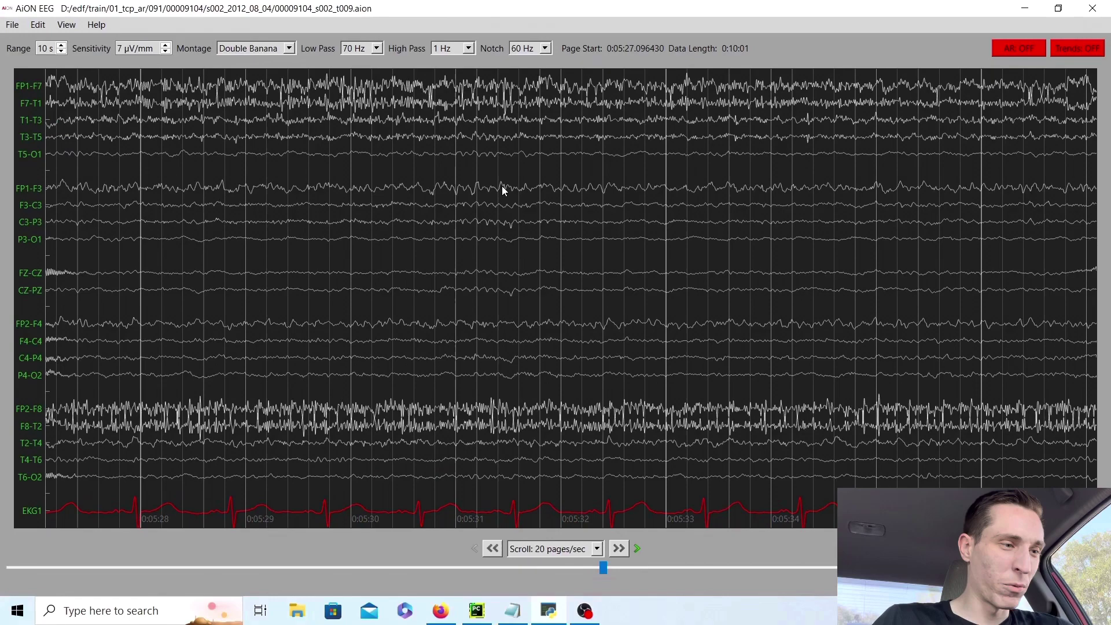
{"action": "key", "text": "Right"}
{"action": "key", "text": "Right"}
{"action": "key", "text": "Right"}
{"action": "key", "text": "Right"}
{"action": "key", "text": "Right"}
{"action": "key", "text": "Right"}
{"action": "key", "text": "Right"}
{"action": "key", "text": "Right"}
{"action": "key", "text": "Right"}
{"action": "key", "text": "Right"}
{"action": "key", "text": "Right"}
{"action": "key", "text": "Right"}
{"action": "key", "text": "Right"}
{"action": "key", "text": "Right"}
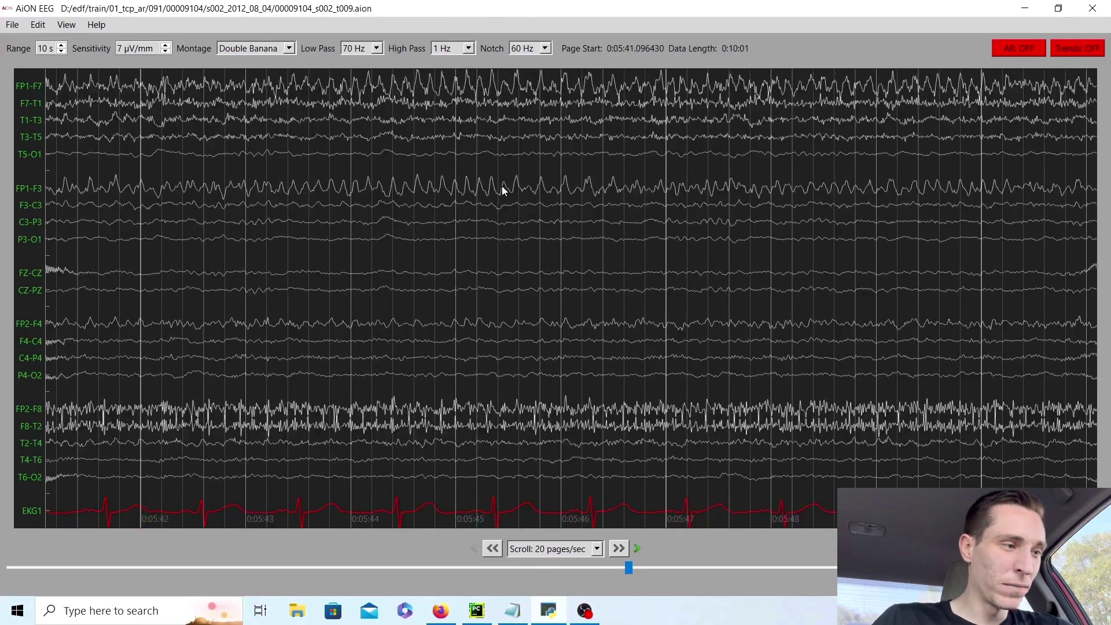
{"action": "key", "text": "Right"}
{"action": "key", "text": "Right"}
{"action": "key", "text": "Right"}
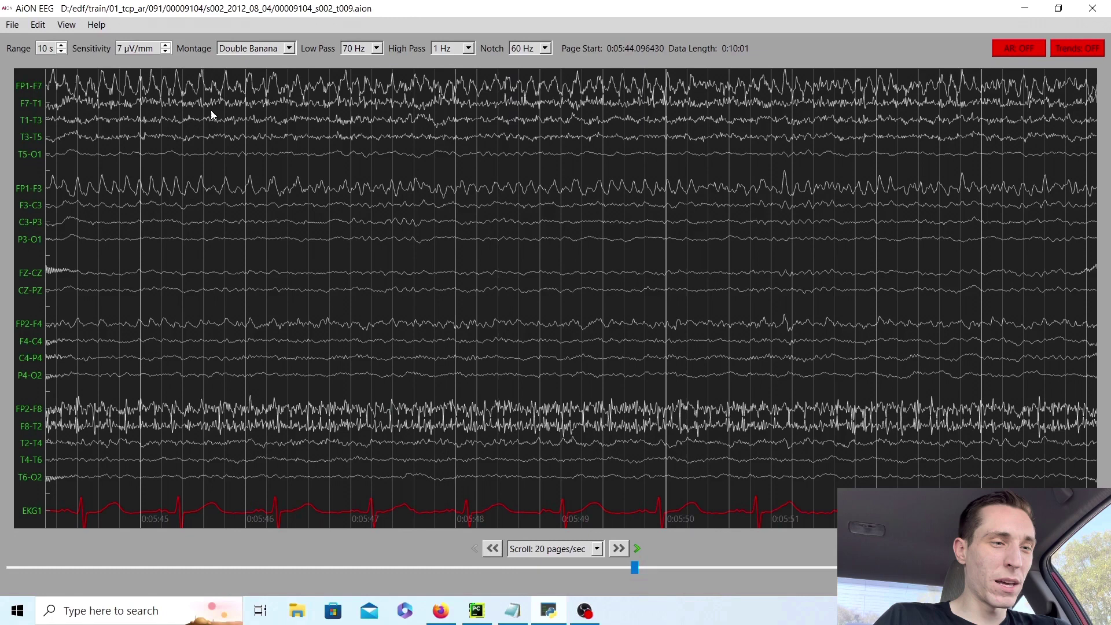
Step: Switch AR on and view the page at 0:05:44 in the Ipsilateral Ear montage
{"action": "left_click", "coordinate": [1022, 45]}
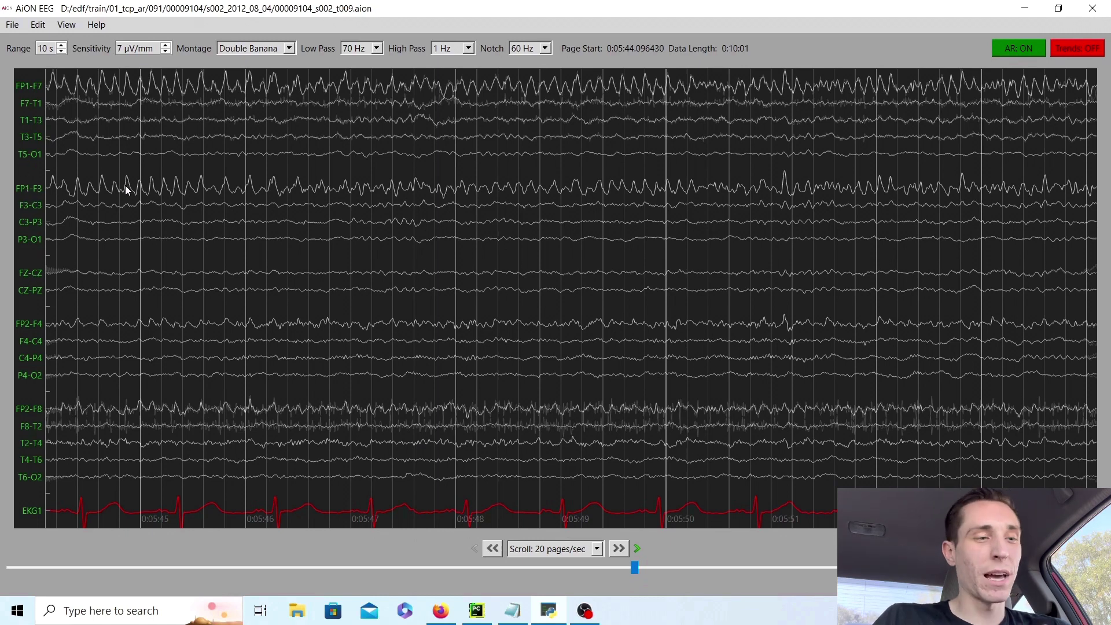
{"action": "left_click", "coordinate": [290, 51]}
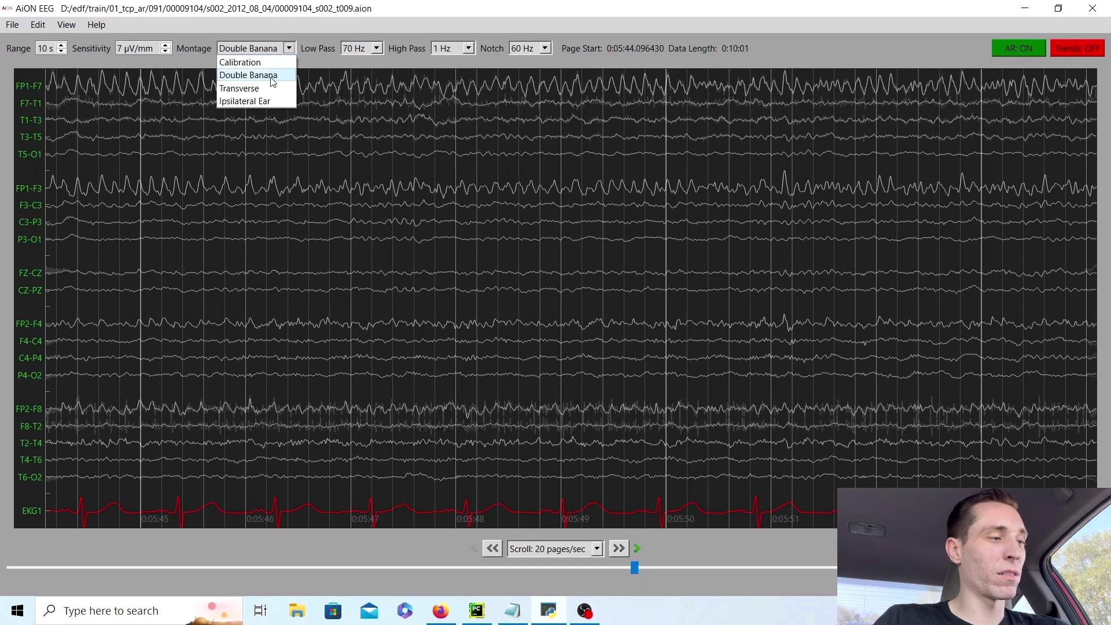
{"action": "left_click", "coordinate": [266, 102]}
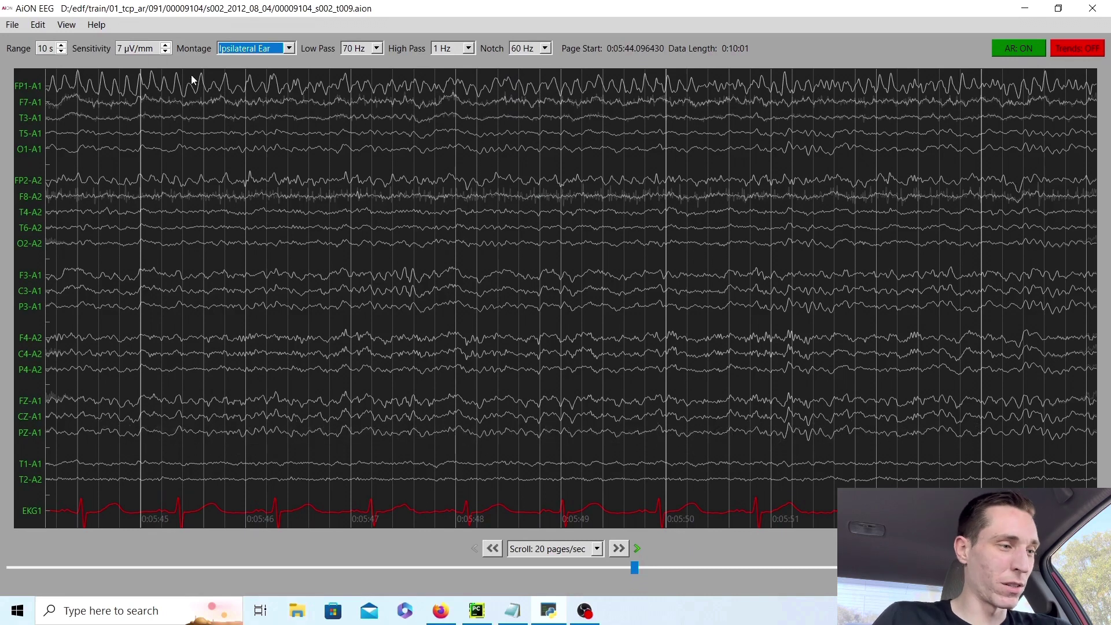
Step: Return to the Double Banana montage and examine the traces second by second from 0:05:44 to 0:06:40
{"action": "left_click", "coordinate": [293, 47]}
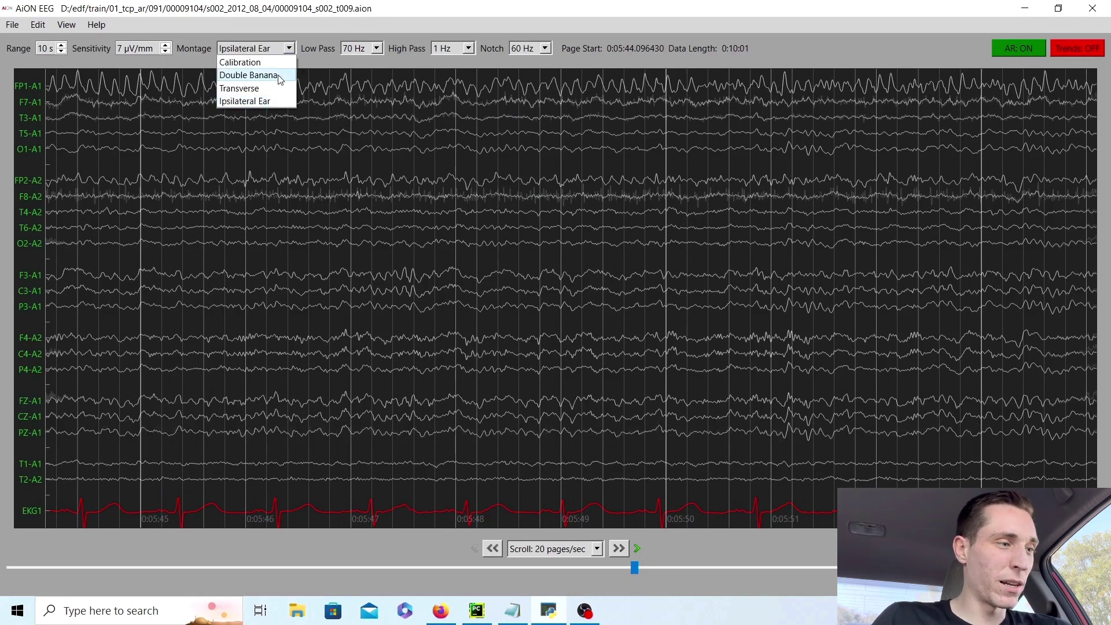
{"action": "left_click", "coordinate": [277, 74]}
{"action": "key", "text": "Right"}
{"action": "key", "text": "Right"}
{"action": "key", "text": "Right"}
{"action": "key", "text": "Right"}
{"action": "key", "text": "Right"}
{"action": "key", "text": "Right"}
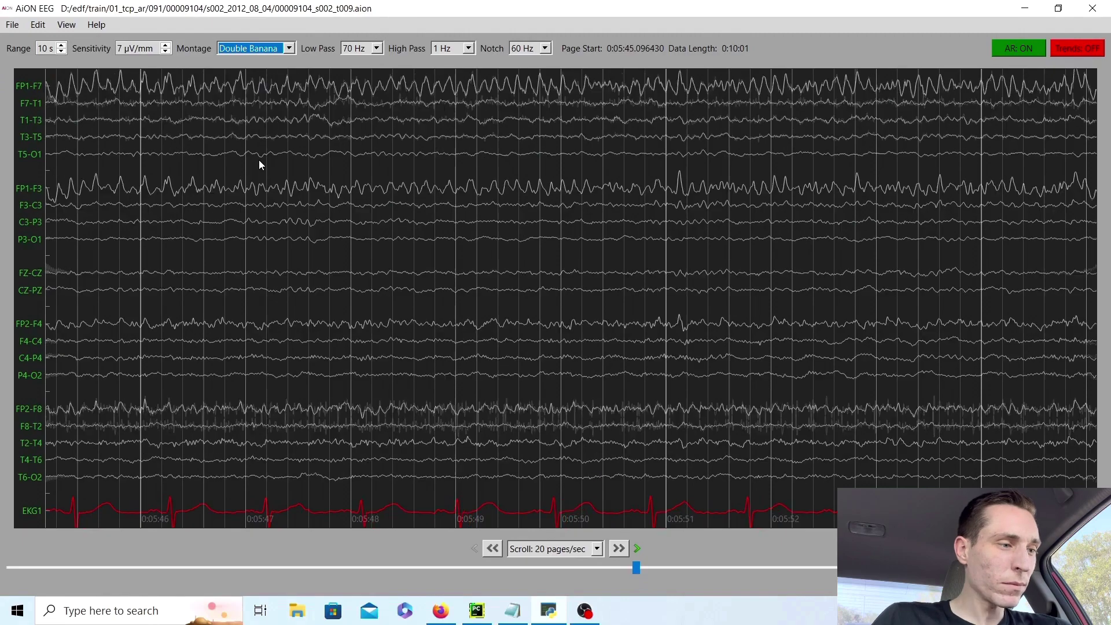
{"action": "key", "text": "Right"}
{"action": "key", "text": "Right"}
{"action": "key", "text": "Right"}
{"action": "key", "text": "Right"}
{"action": "key", "text": "Right"}
{"action": "key", "text": "Right"}
{"action": "key", "text": "Right"}
{"action": "key", "text": "Right"}
{"action": "key", "text": "Right"}
{"action": "key", "text": "Right"}
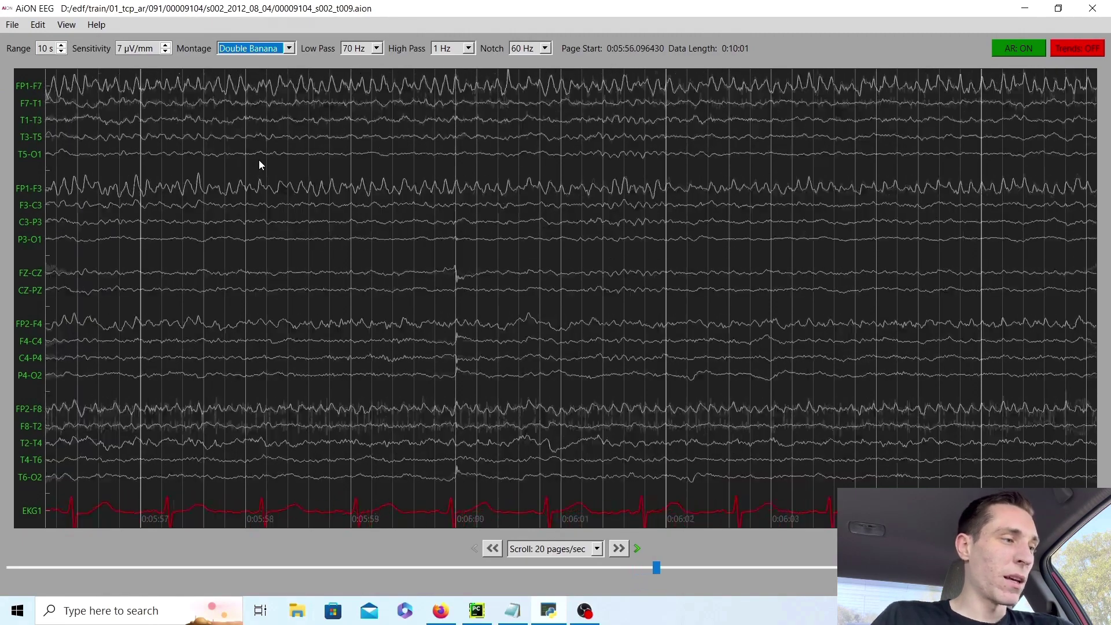
{"action": "key", "text": "Right"}
{"action": "key", "text": "Right"}
{"action": "key", "text": "Right"}
{"action": "key", "text": "Right"}
{"action": "key", "text": "Right"}
{"action": "key", "text": "Right"}
{"action": "key", "text": "Right"}
{"action": "key", "text": "Right"}
{"action": "key", "text": "Right"}
{"action": "key", "text": "Right"}
{"action": "key", "text": "Right"}
{"action": "key", "text": "Right"}
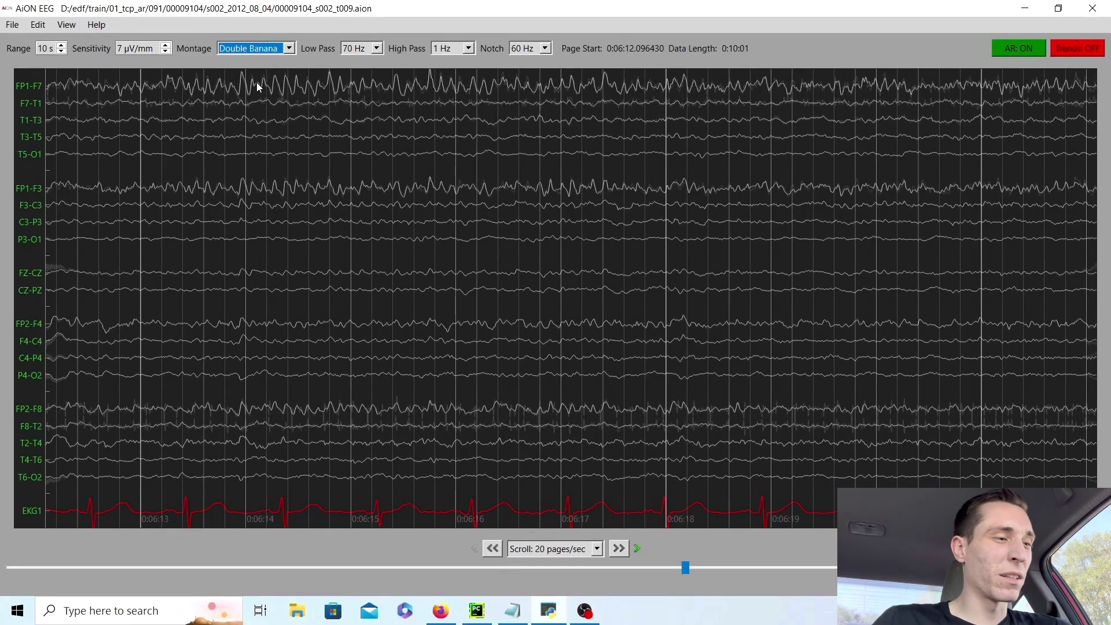
{"action": "key", "text": "Right"}
{"action": "key", "text": "Right"}
{"action": "key", "text": "Right"}
{"action": "key", "text": "Right"}
{"action": "key", "text": "Right"}
{"action": "key", "text": "Right"}
{"action": "key", "text": "Right"}
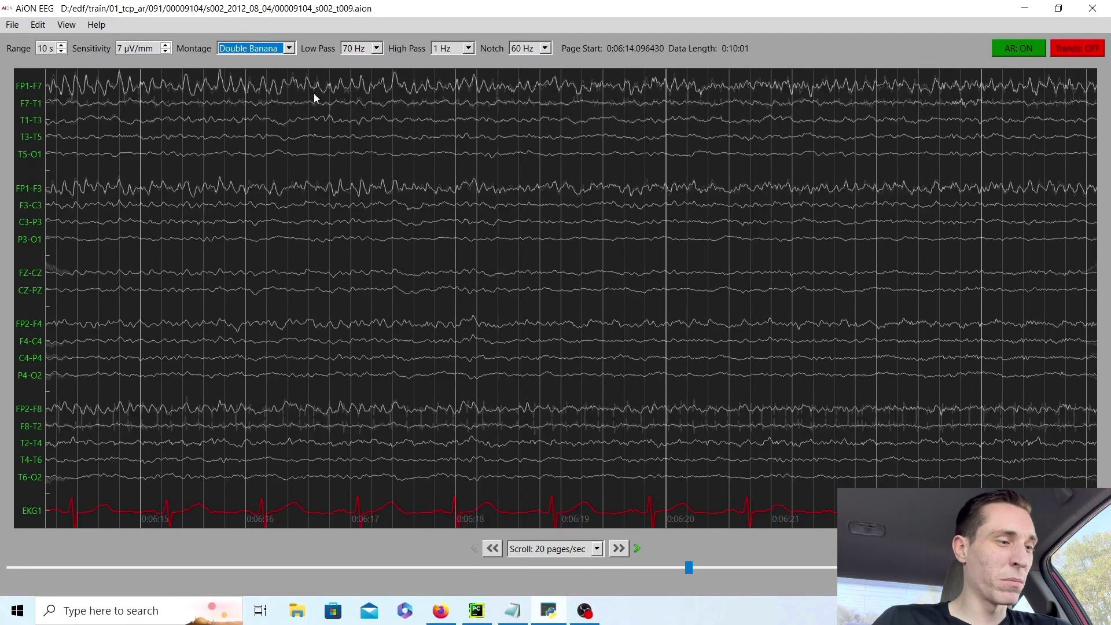
{"action": "key", "text": "Right"}
{"action": "key", "text": "Right"}
{"action": "key", "text": "Right"}
{"action": "key", "text": "Right"}
{"action": "key", "text": "Right"}
{"action": "key", "text": "Right"}
{"action": "key", "text": "Right"}
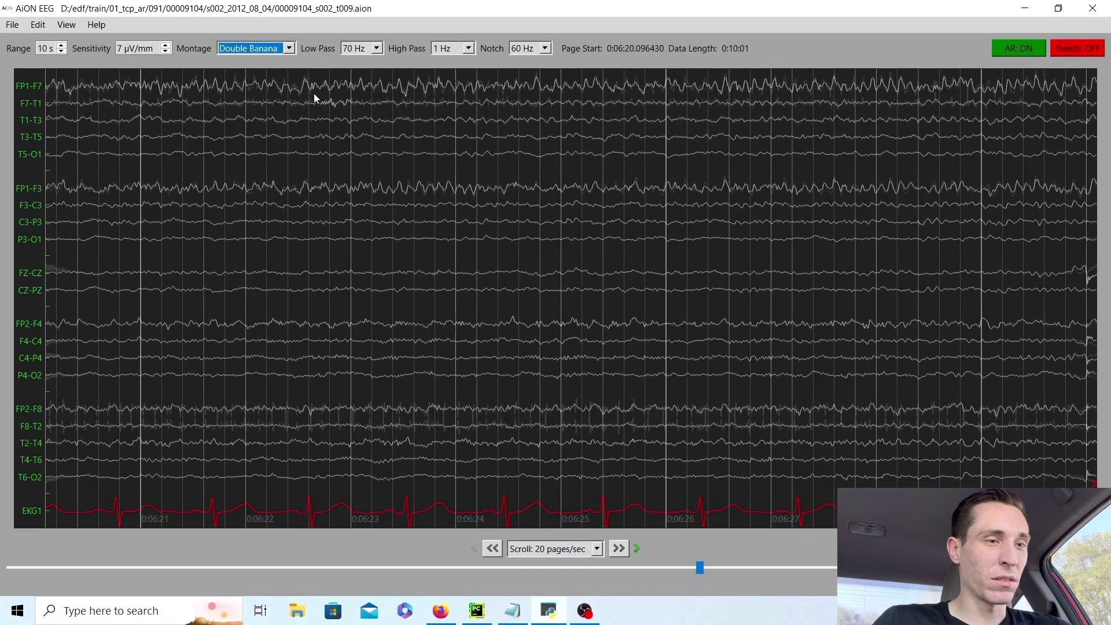
{"action": "key", "text": "Right"}
{"action": "key", "text": "Right"}
{"action": "key", "text": "Right"}
{"action": "key", "text": "Right"}
{"action": "key", "text": "Right"}
{"action": "key", "text": "Right"}
{"action": "key", "text": "Right"}
{"action": "key", "text": "Right"}
{"action": "key", "text": "Right"}
{"action": "key", "text": "Right"}
{"action": "key", "text": "Right"}
{"action": "key", "text": "Right"}
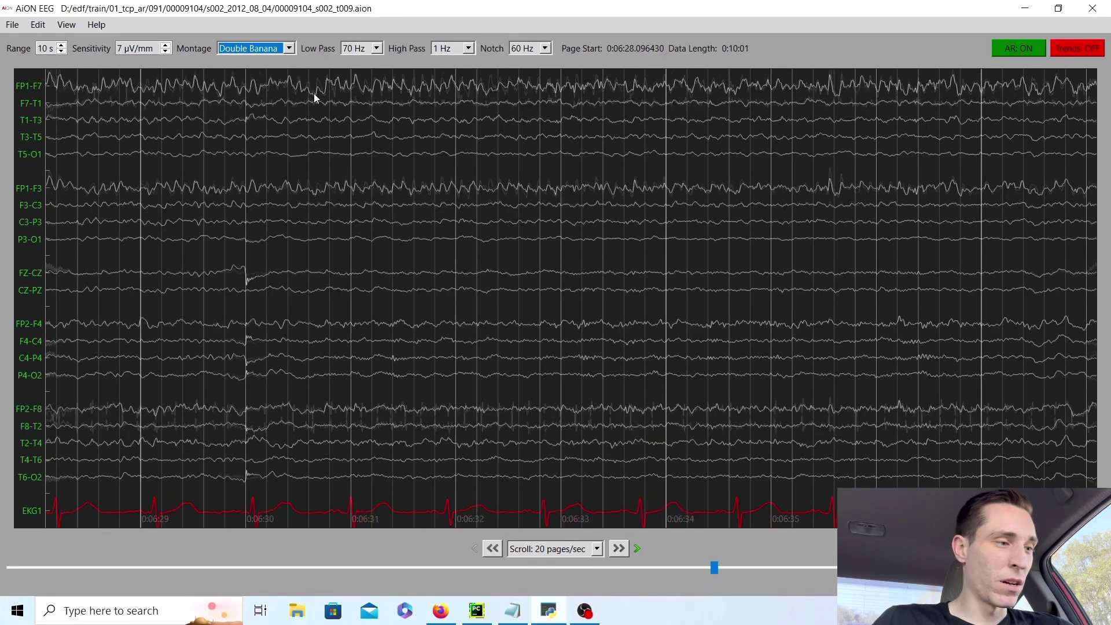
{"action": "key", "text": "Right"}
{"action": "key", "text": "Right"}
{"action": "key", "text": "Right"}
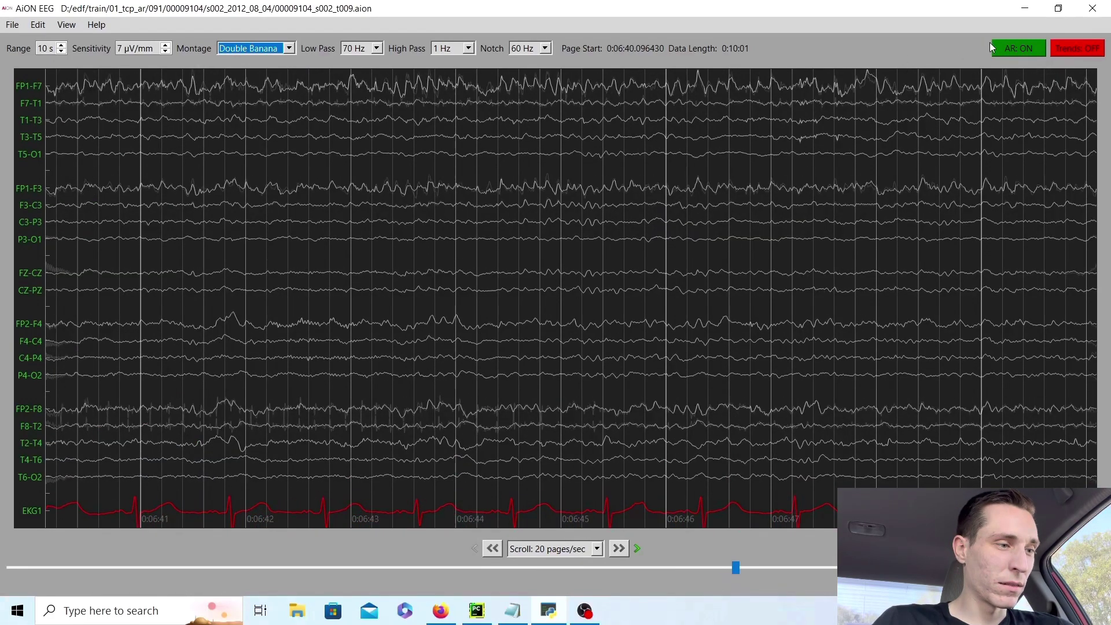
Step: Switch AR off and examine the unfiltered Double Banana traces second by second from 0:06:40 to 0:08:44
{"action": "left_click", "coordinate": [1019, 51]}
{"action": "key", "text": "Right"}
{"action": "key", "text": "Right"}
{"action": "key", "text": "Right"}
{"action": "key", "text": "Right"}
{"action": "key", "text": "Right"}
{"action": "key", "text": "Right"}
{"action": "key", "text": "Right"}
{"action": "key", "text": "Right"}
{"action": "key", "text": "Right"}
{"action": "key", "text": "Right"}
{"action": "key", "text": "Right"}
{"action": "key", "text": "Right"}
{"action": "key", "text": "Right"}
{"action": "key", "text": "Right"}
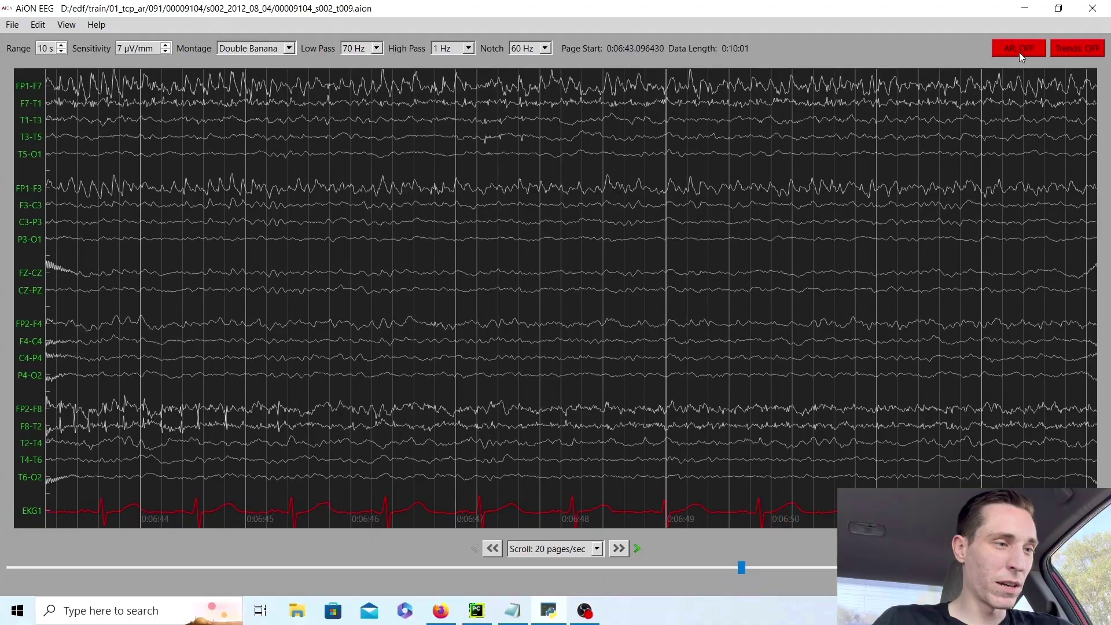
{"action": "key", "text": "Right"}
{"action": "key", "text": "Right"}
{"action": "key", "text": "Right"}
{"action": "key", "text": "Right"}
{"action": "key", "text": "Right"}
{"action": "key", "text": "Right"}
{"action": "key", "text": "Right"}
{"action": "key", "text": "Right"}
{"action": "key", "text": "Right"}
{"action": "key", "text": "Right"}
{"action": "key", "text": "Right"}
{"action": "key", "text": "Right"}
{"action": "key", "text": "Right"}
{"action": "key", "text": "Right"}
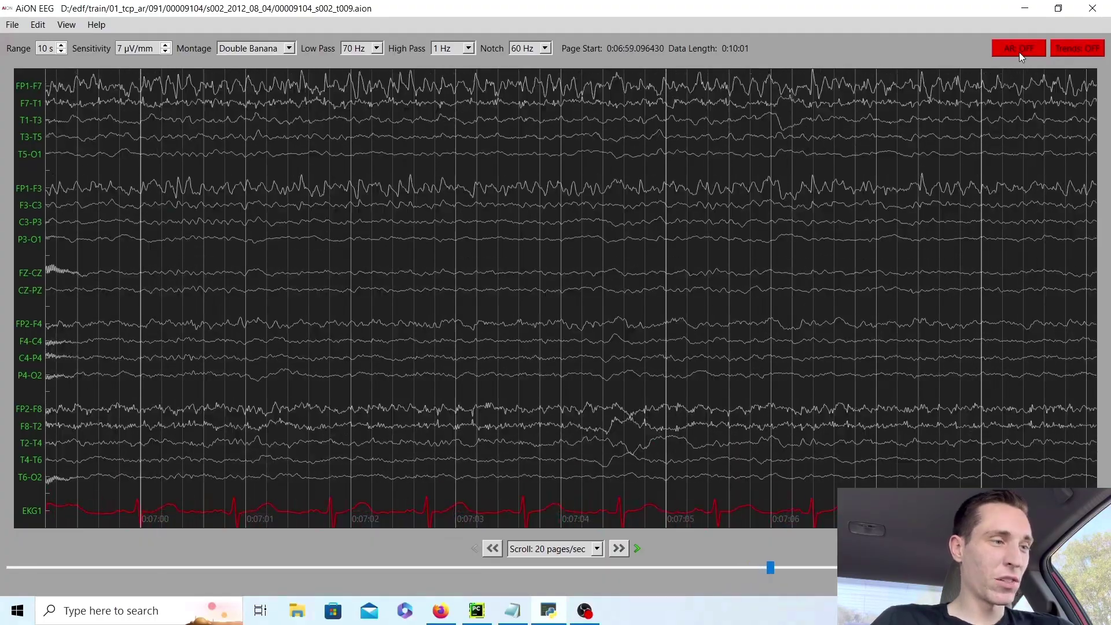
{"action": "key", "text": "Right"}
{"action": "key", "text": "Right"}
{"action": "key", "text": "Right"}
{"action": "key", "text": "Right"}
{"action": "key", "text": "Right"}
{"action": "key", "text": "Right"}
{"action": "key", "text": "Right"}
{"action": "key", "text": "Right"}
{"action": "key", "text": "Right"}
{"action": "key", "text": "Right"}
{"action": "key", "text": "Right"}
{"action": "key", "text": "Right"}
{"action": "key", "text": "Right"}
{"action": "key", "text": "Right"}
{"action": "key", "text": "Right"}
{"action": "key", "text": "Right"}
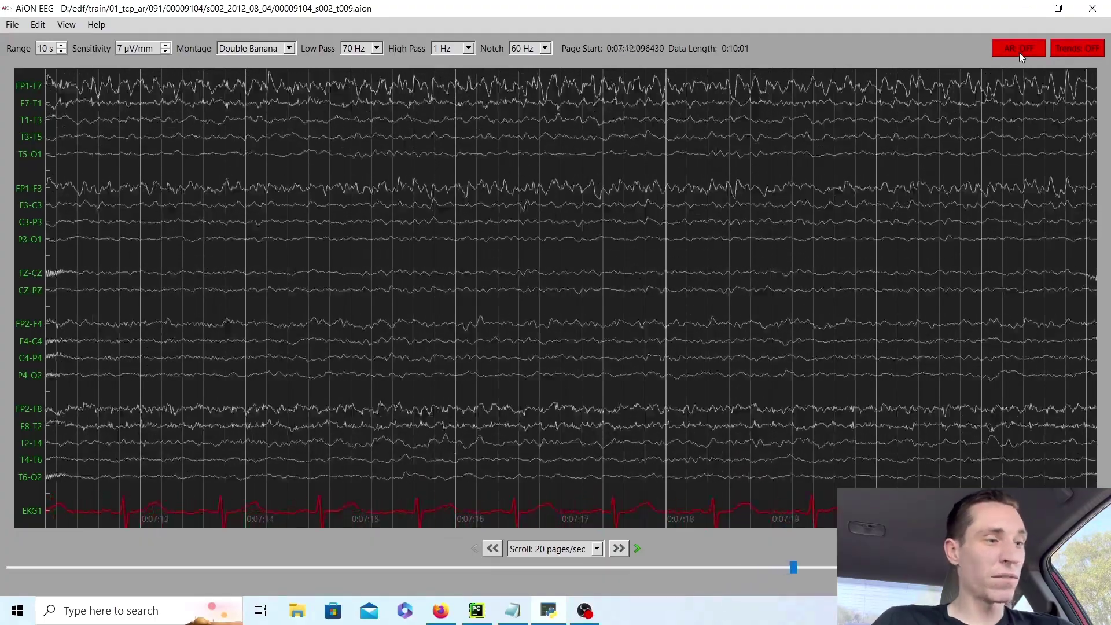
{"action": "key", "text": "Right"}
{"action": "key", "text": "Right"}
{"action": "key", "text": "Right"}
{"action": "key", "text": "Right"}
{"action": "key", "text": "Right"}
{"action": "key", "text": "Right"}
{"action": "key", "text": "Right"}
{"action": "key", "text": "Right"}
{"action": "key", "text": "Right"}
{"action": "key", "text": "Right"}
{"action": "key", "text": "Right"}
{"action": "key", "text": "Right"}
{"action": "key", "text": "Right"}
{"action": "key", "text": "Right"}
{"action": "key", "text": "Right"}
{"action": "key", "text": "Right"}
{"action": "key", "text": "Right"}
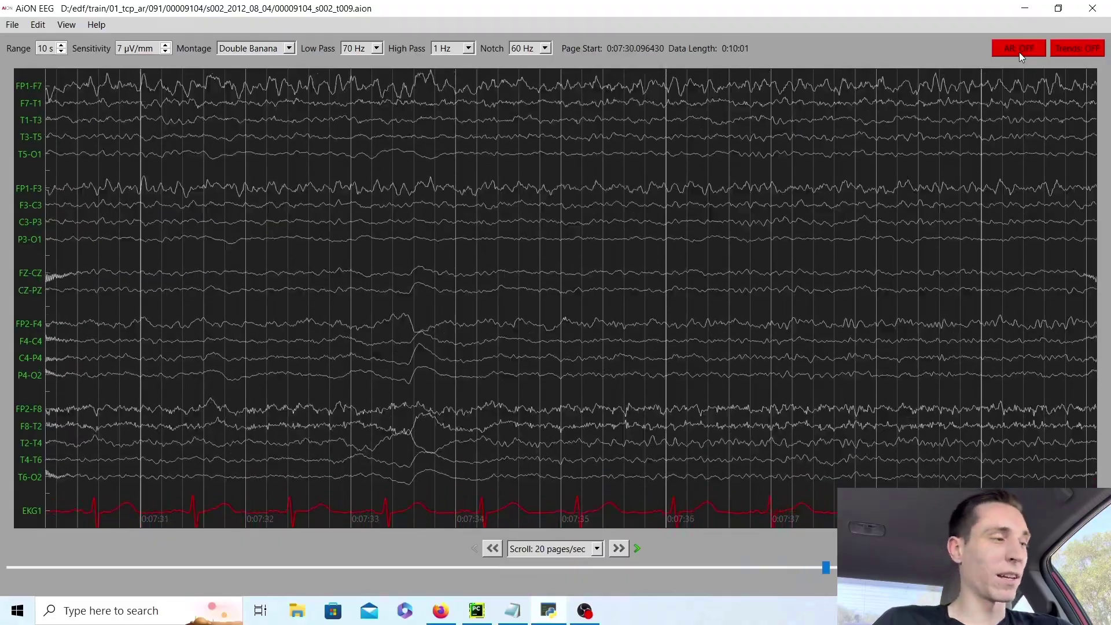
{"action": "key", "text": "Right"}
{"action": "key", "text": "Right"}
{"action": "key", "text": "Right"}
{"action": "key", "text": "Right"}
{"action": "key", "text": "Right"}
{"action": "key", "text": "Right"}
{"action": "key", "text": "Right"}
{"action": "key", "text": "Right"}
{"action": "key", "text": "Right"}
{"action": "key", "text": "Right"}
{"action": "key", "text": "Right"}
{"action": "key", "text": "Right"}
{"action": "key", "text": "Right"}
{"action": "key", "text": "Right"}
{"action": "key", "text": "Right"}
{"action": "key", "text": "Right"}
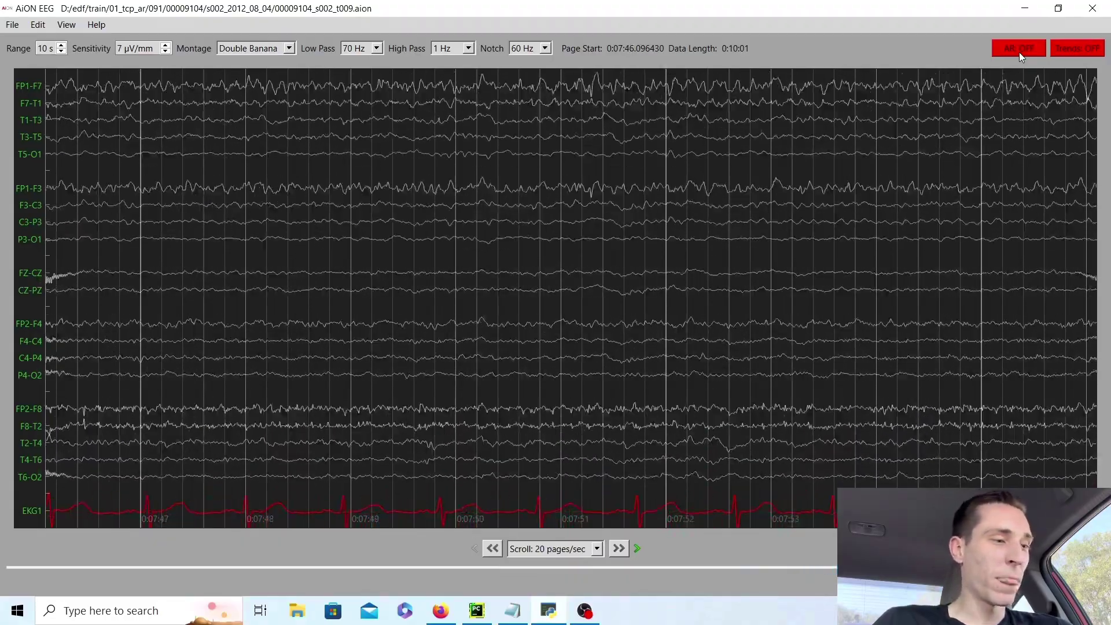
{"action": "key", "text": "Right"}
{"action": "key", "text": "Right"}
{"action": "key", "text": "Right"}
{"action": "key", "text": "Right"}
{"action": "key", "text": "Right"}
{"action": "key", "text": "Right"}
{"action": "key", "text": "Right"}
{"action": "key", "text": "Right"}
{"action": "key", "text": "Right"}
{"action": "key", "text": "Right"}
{"action": "key", "text": "Right"}
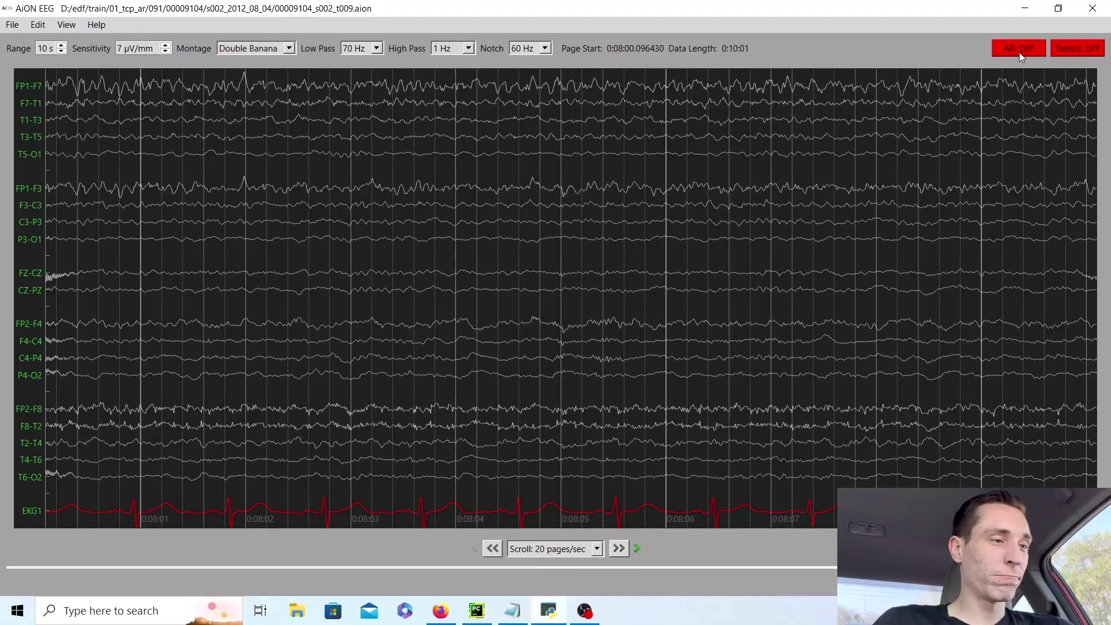
{"action": "key", "text": "Right"}
{"action": "key", "text": "Right"}
{"action": "key", "text": "Right"}
{"action": "key", "text": "Right"}
{"action": "key", "text": "Right"}
{"action": "key", "text": "Right"}
{"action": "key", "text": "Right"}
{"action": "key", "text": "Right"}
{"action": "key", "text": "Right"}
{"action": "key", "text": "Right"}
{"action": "key", "text": "Right"}
{"action": "key", "text": "Right"}
{"action": "key", "text": "Right"}
{"action": "key", "text": "Right"}
{"action": "key", "text": "Right"}
{"action": "key", "text": "Right"}
{"action": "key", "text": "Right"}
{"action": "key", "text": "Right"}
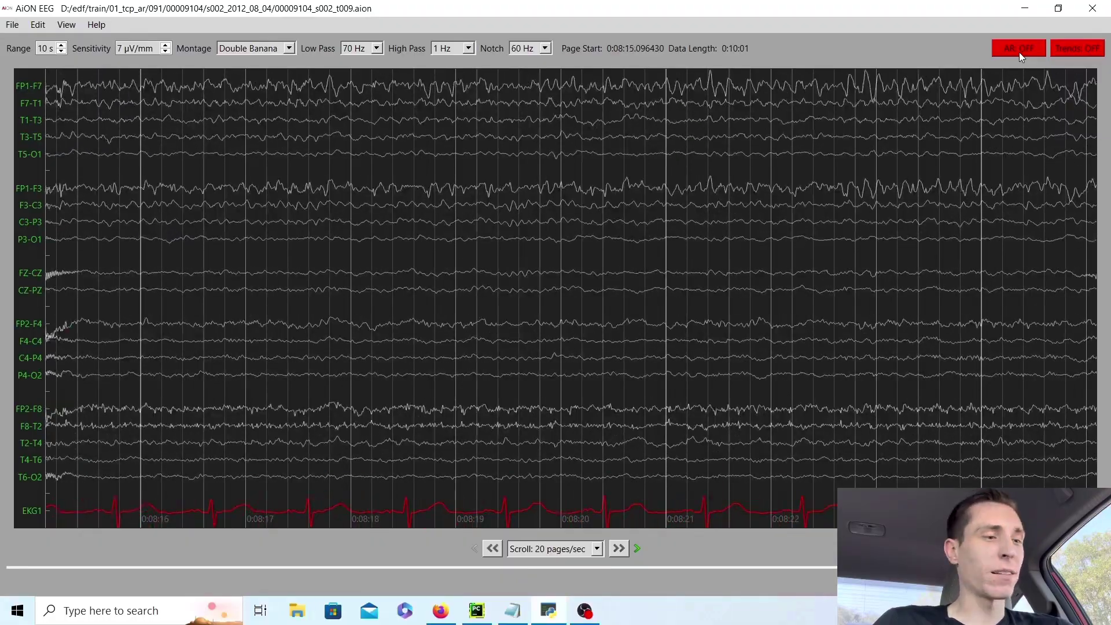
{"action": "key", "text": "Right"}
{"action": "key", "text": "Right"}
{"action": "key", "text": "Right"}
{"action": "key", "text": "Right"}
{"action": "key", "text": "Right"}
{"action": "key", "text": "Right"}
{"action": "key", "text": "Right"}
{"action": "key", "text": "Right"}
{"action": "key", "text": "Right"}
{"action": "key", "text": "Right"}
{"action": "key", "text": "Right"}
{"action": "key", "text": "Right"}
{"action": "key", "text": "Right"}
{"action": "key", "text": "Right"}
{"action": "key", "text": "Right"}
{"action": "key", "text": "Right"}
{"action": "key", "text": "Right"}
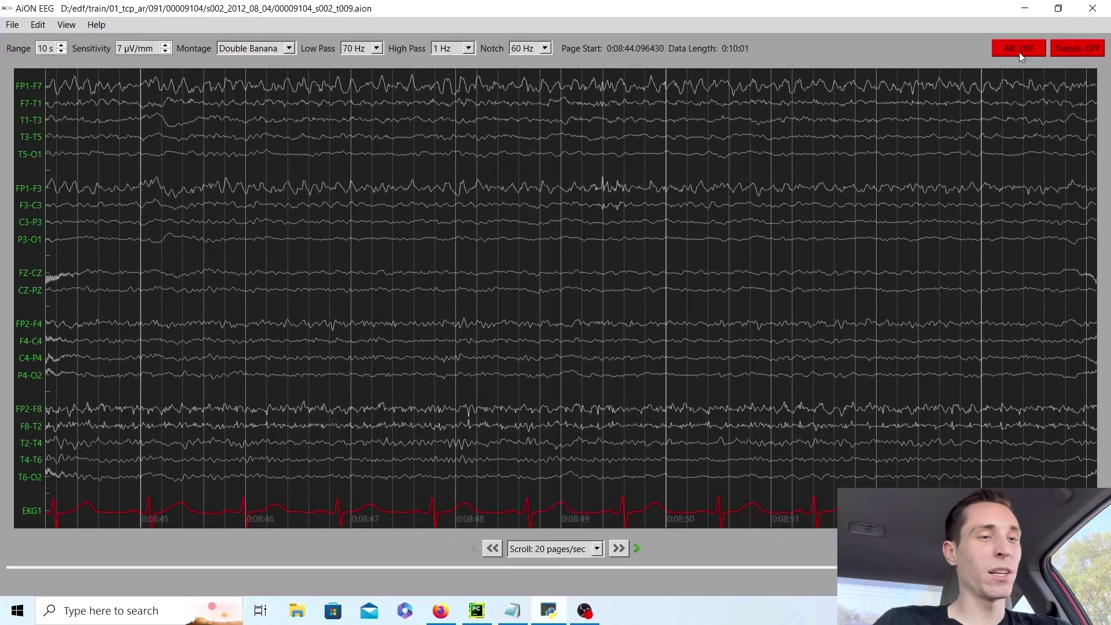
Step: Examine the FP1-F7 and FP1-F3 activity second by second from 0:08:44 forward to 0:09:11
{"action": "key", "text": "Right"}
{"action": "key", "text": "Right"}
{"action": "key", "text": "Right"}
{"action": "key", "text": "Right"}
{"action": "key", "text": "Right"}
{"action": "key", "text": "Right"}
{"action": "key", "text": "Right"}
{"action": "key", "text": "Right"}
{"action": "key", "text": "Right"}
{"action": "key", "text": "Right"}
{"action": "key", "text": "Right"}
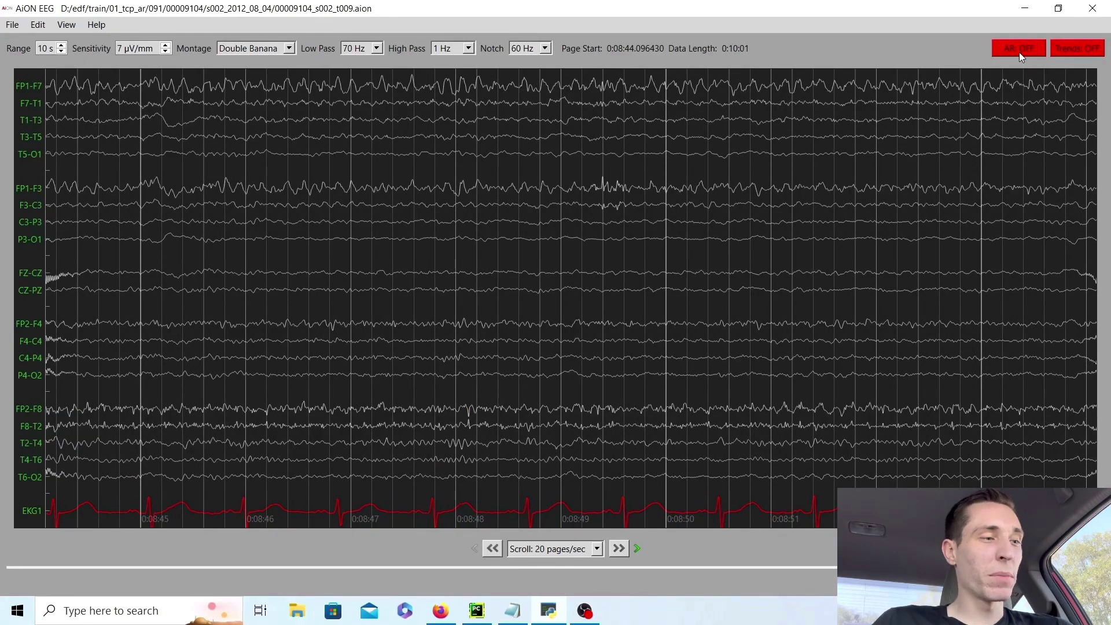
{"action": "key", "text": "Right"}
{"action": "key", "text": "Right"}
{"action": "key", "text": "Right"}
{"action": "key", "text": "Right"}
{"action": "key", "text": "Right"}
{"action": "key", "text": "Right"}
{"action": "key", "text": "Right"}
{"action": "key", "text": "Right"}
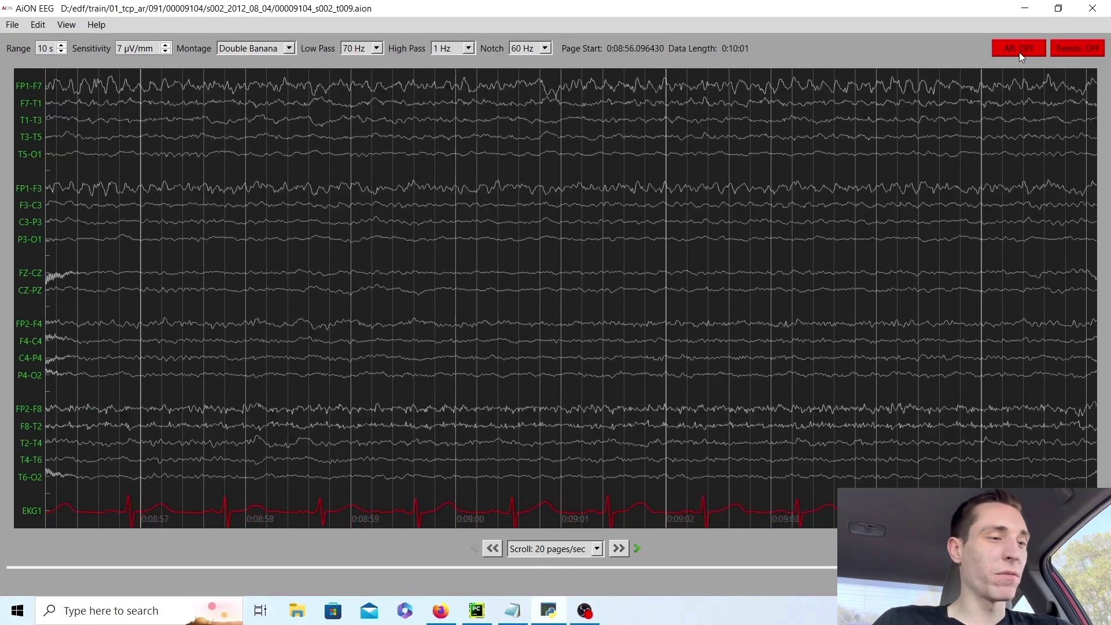
{"action": "key", "text": "Right"}
{"action": "key", "text": "Right"}
{"action": "key", "text": "Right"}
{"action": "key", "text": "Right"}
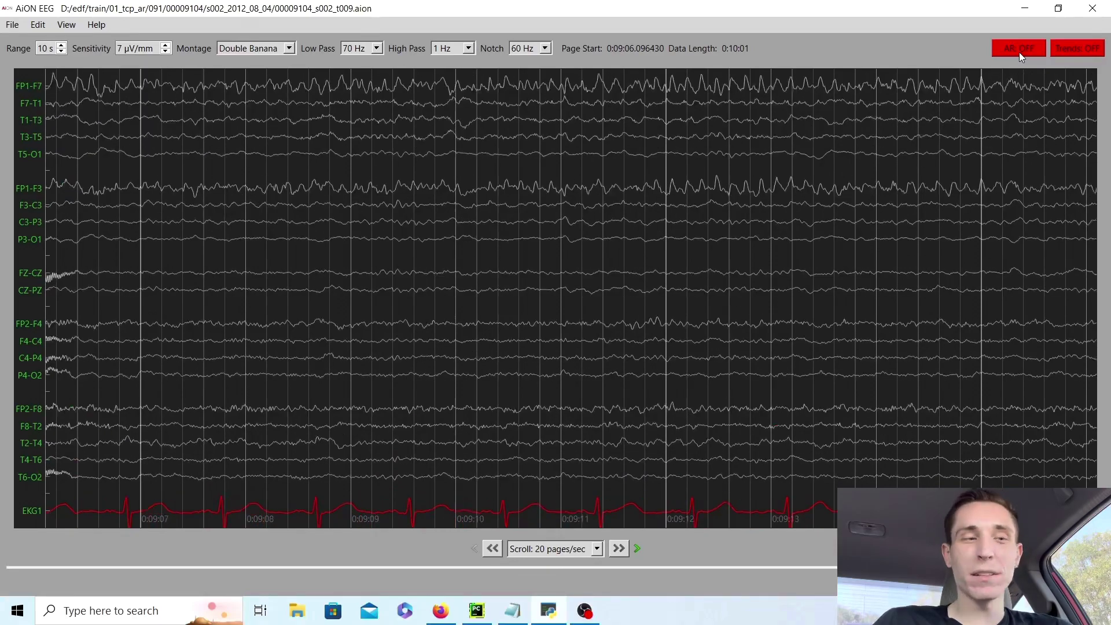
{"action": "key", "text": "Right"}
{"action": "key", "text": "Right"}
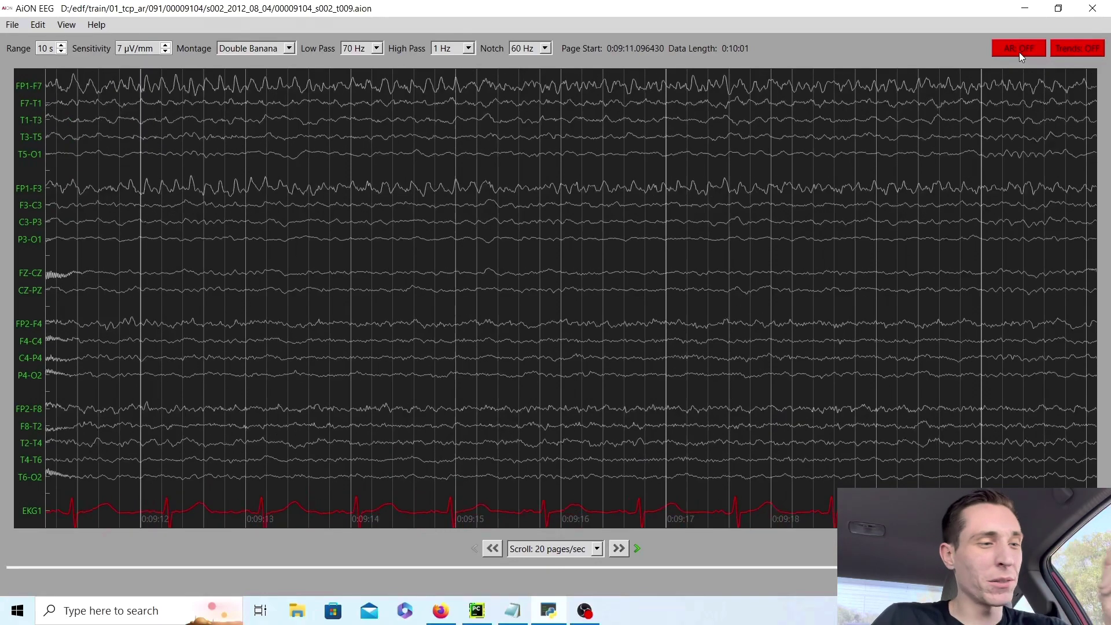